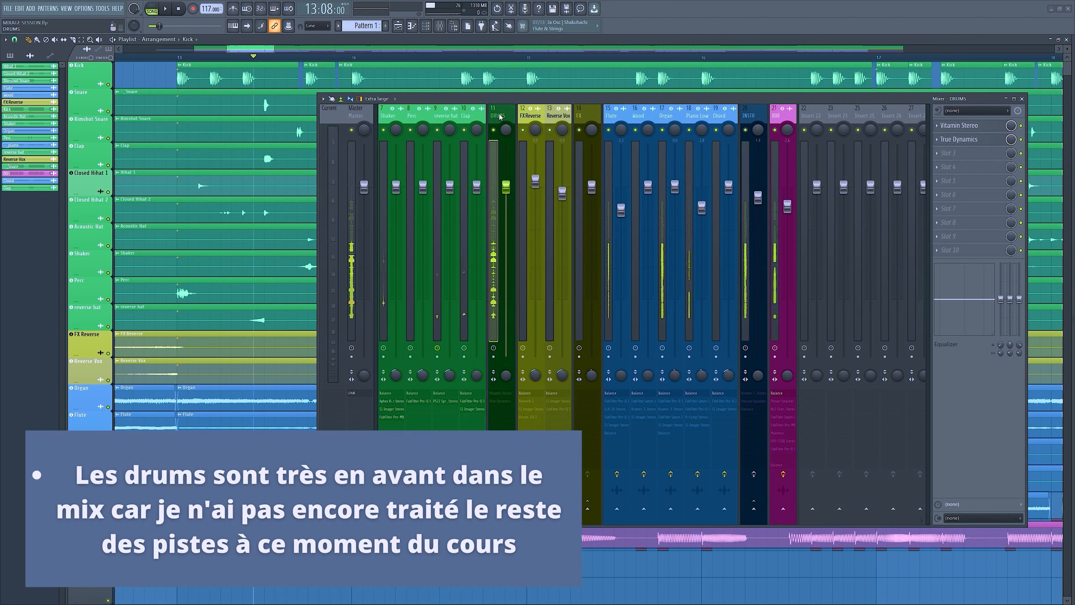
# Open the Vitamin Stereo effect on the DRUMS bus and compare the full mix with the effect enabled and bypassed.
pyautogui.click(991, 126)
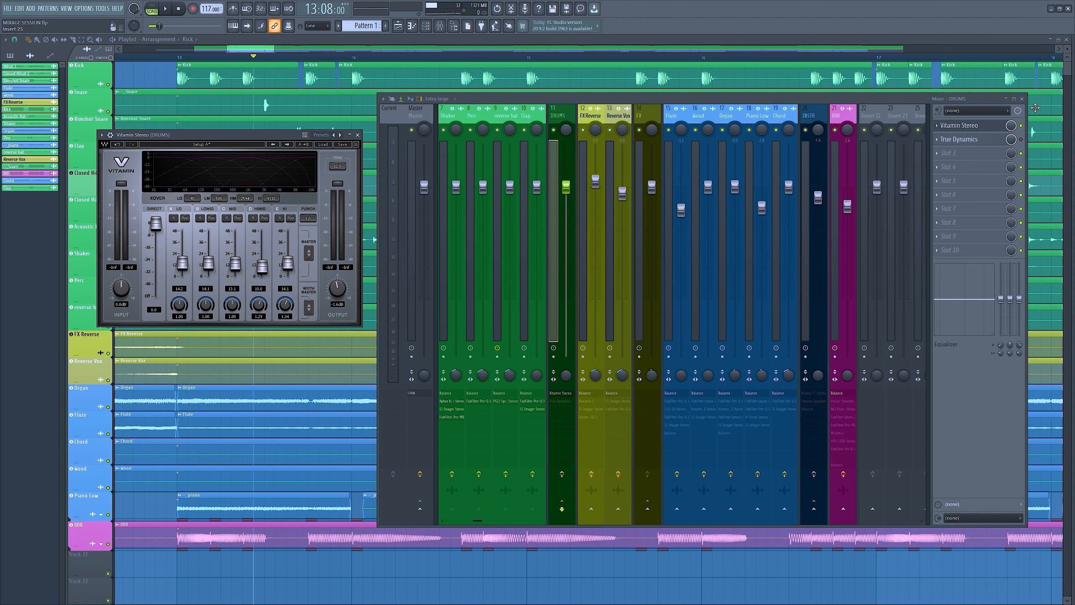
pyautogui.press('space')
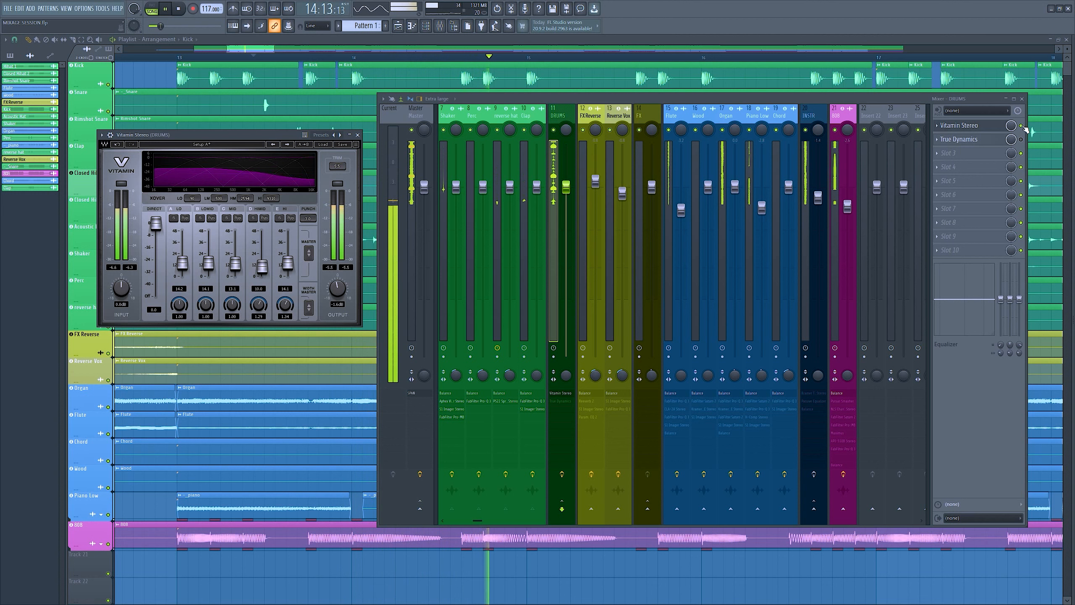
pyautogui.press('space')
pyautogui.press('space')
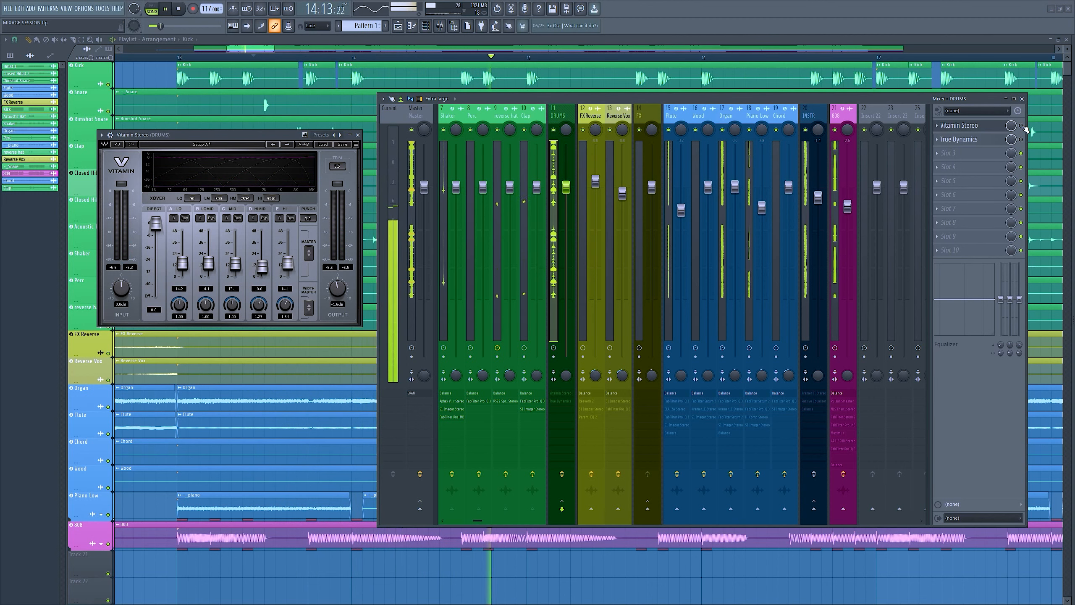
pyautogui.press('space')
pyautogui.press('space')
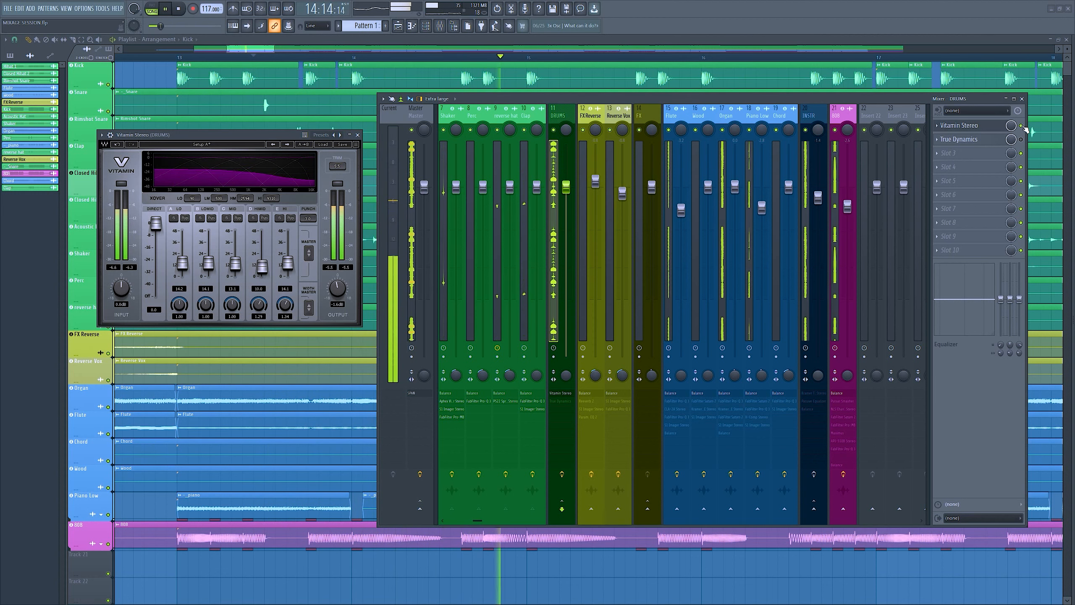
pyautogui.press('space')
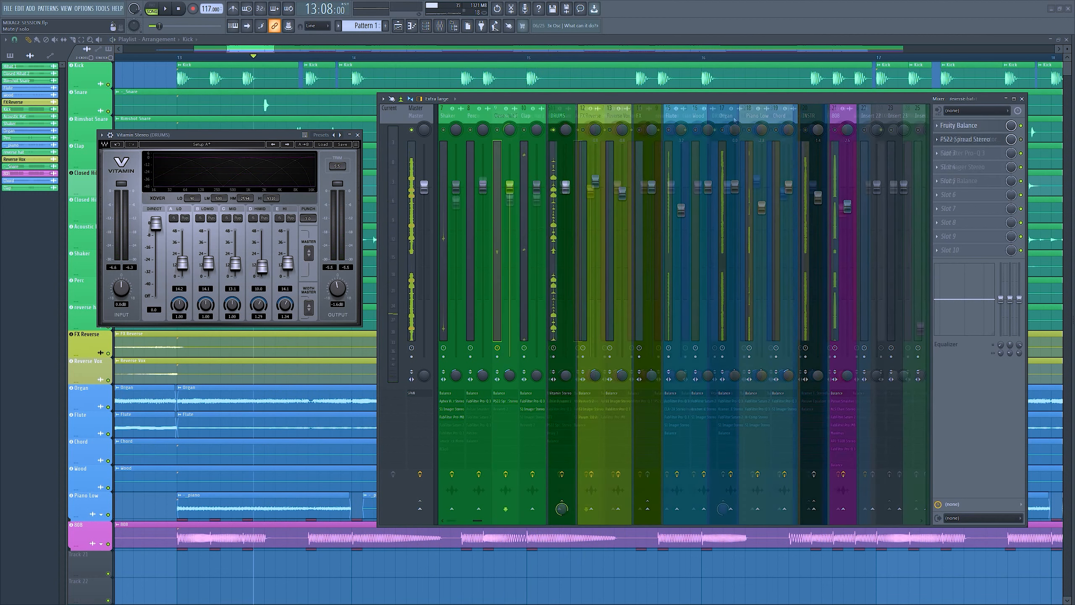
# Audition the soloed DRUMS bus with Vitamin Stereo bypassed and enabled.
pyautogui.press('space')
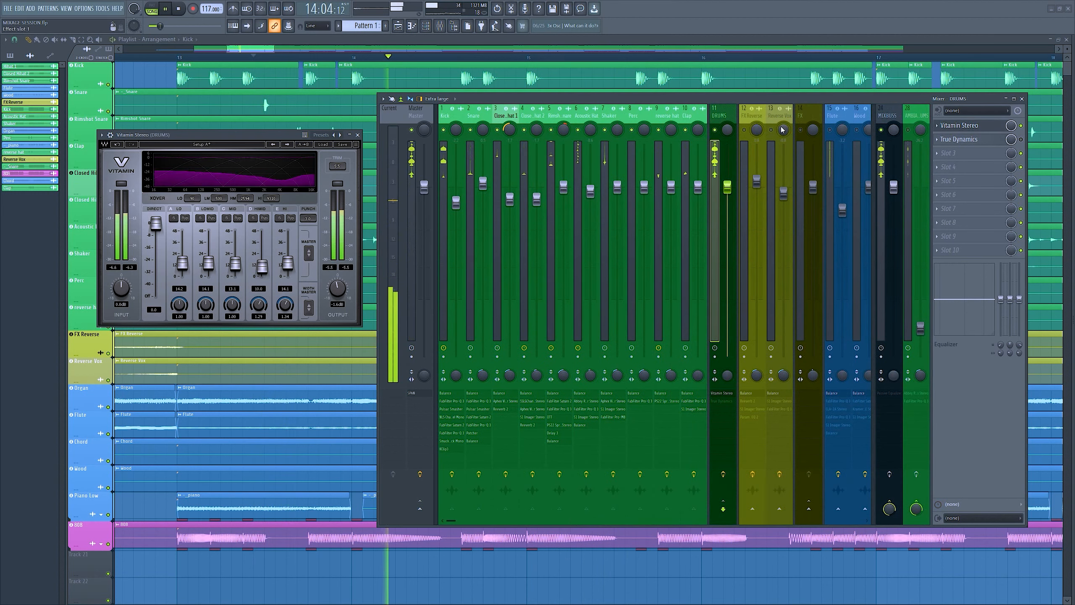
pyautogui.press('space')
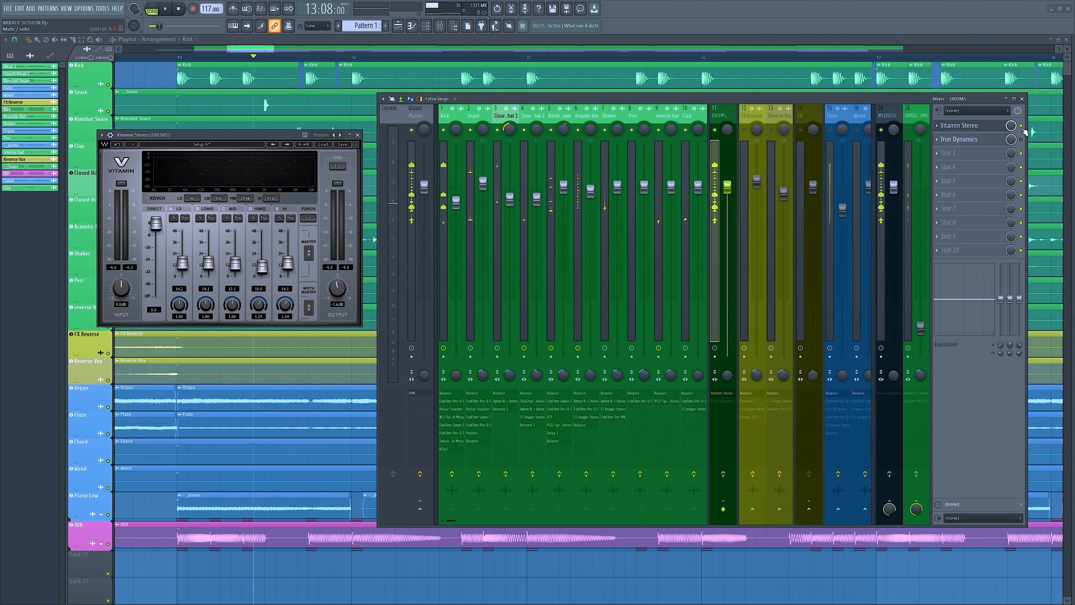
pyautogui.press('space')
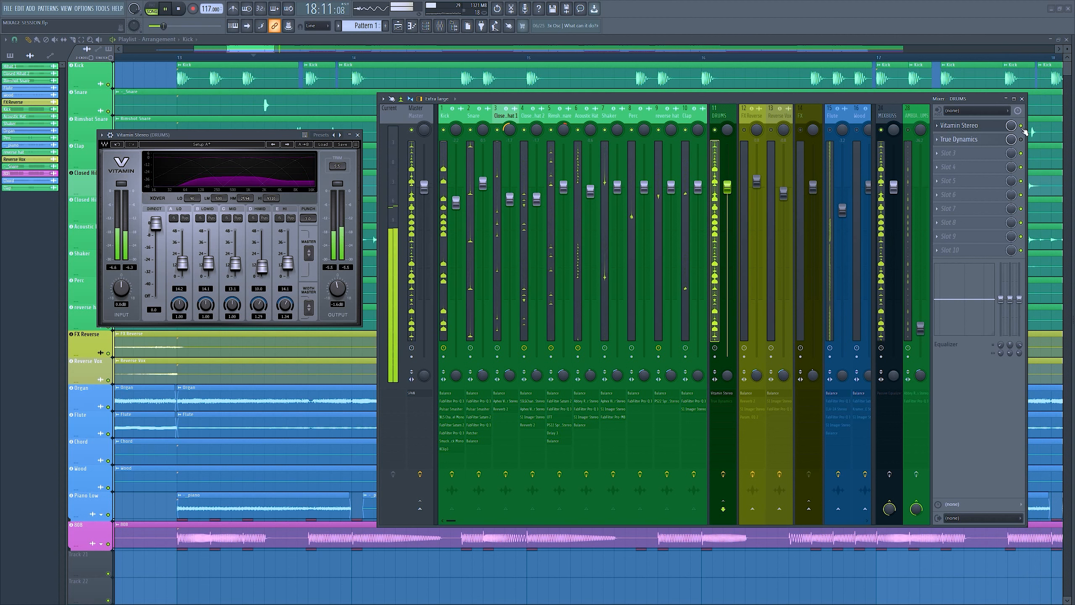
pyautogui.press('space')
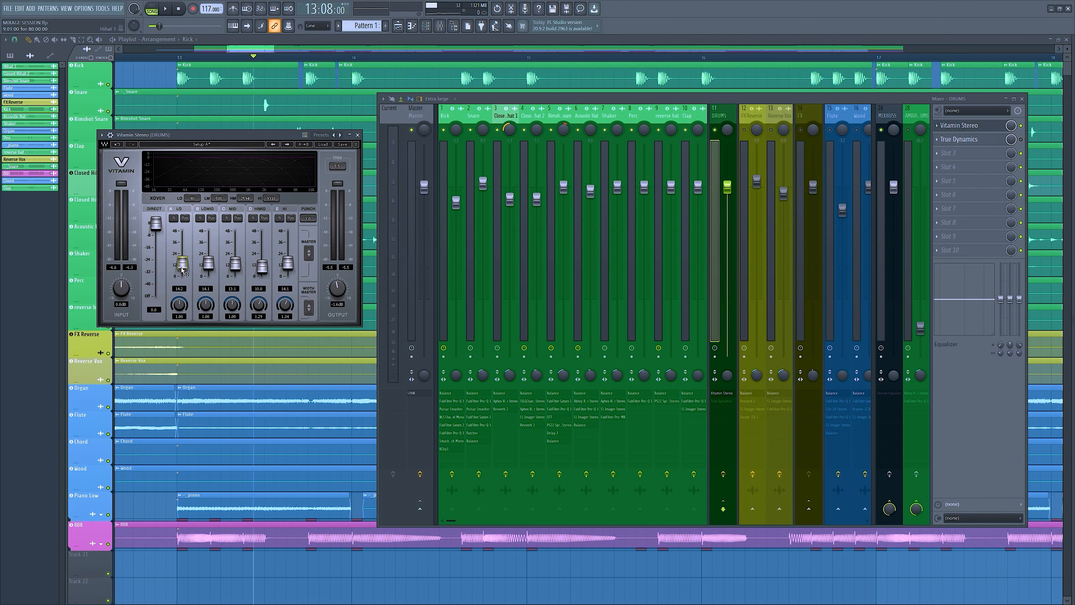
# Try strong boosts on Vitamin's LO, LOMID, HIMID and HI band levels while the drums play.
pyautogui.press('space')
pyautogui.press('space')
pyautogui.press('space')
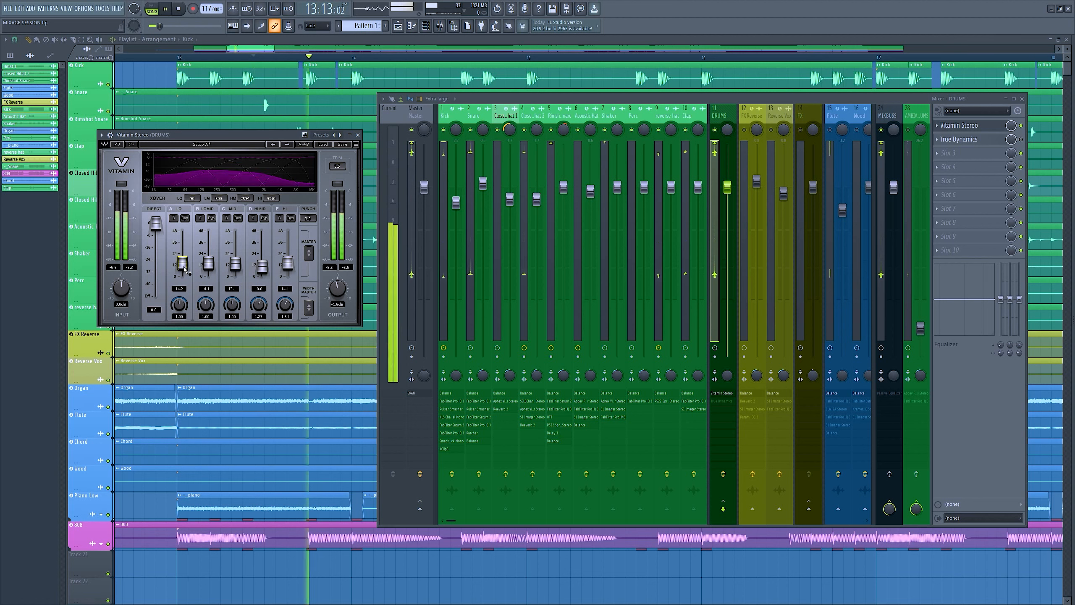
pyautogui.moveTo(181, 269)
pyautogui.mouseDown()
pyautogui.moveTo(182, 248)
pyautogui.moveTo(207, 254)
pyautogui.moveTo(182, 253)
pyautogui.mouseUp()
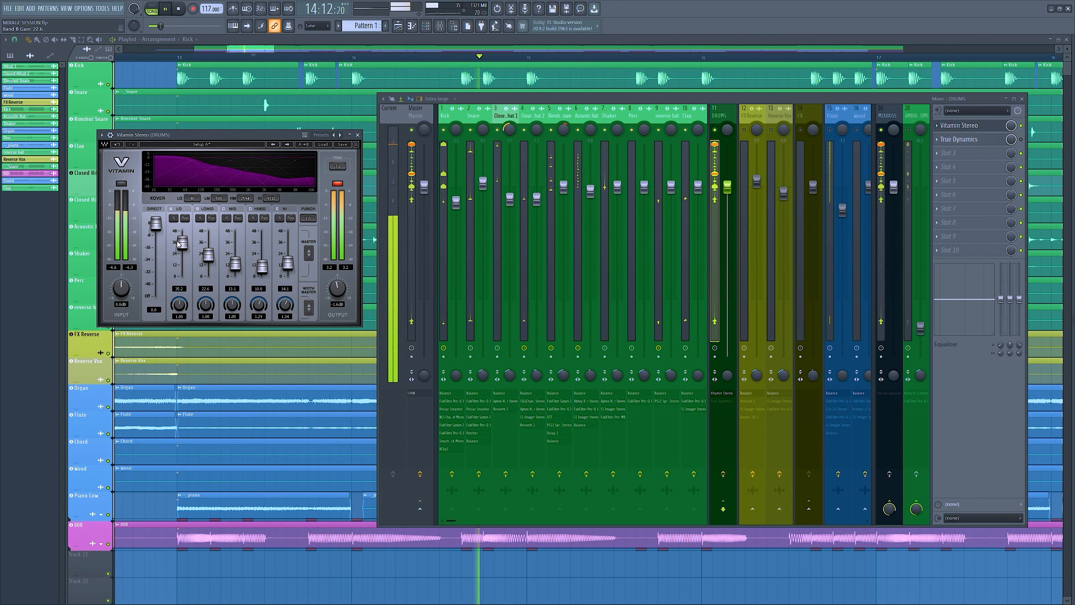
pyautogui.moveTo(287, 263); pyautogui.dragTo(262, 257)
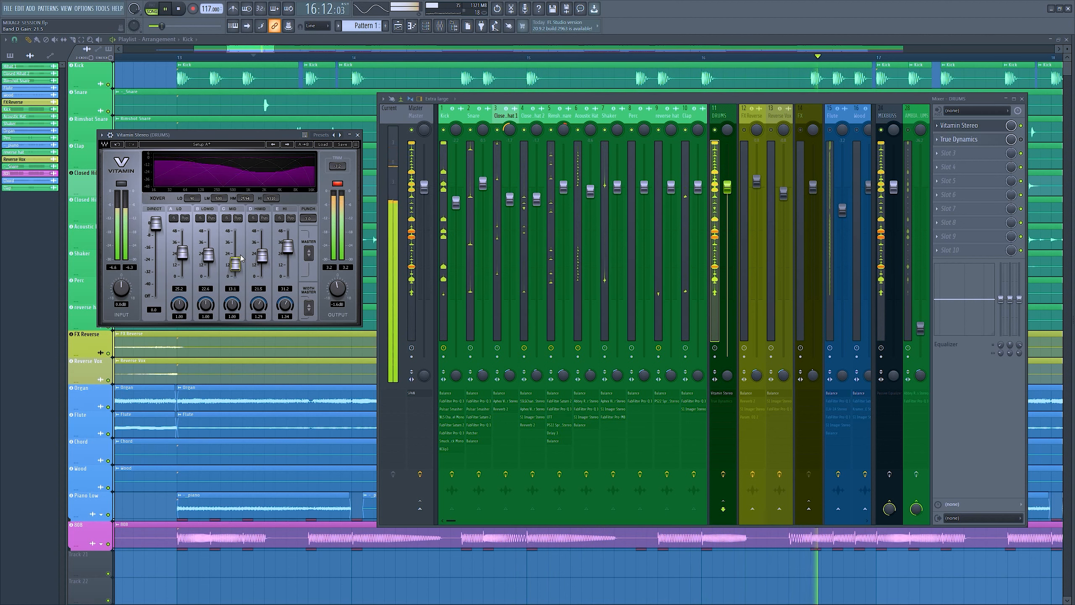
pyautogui.press('space')
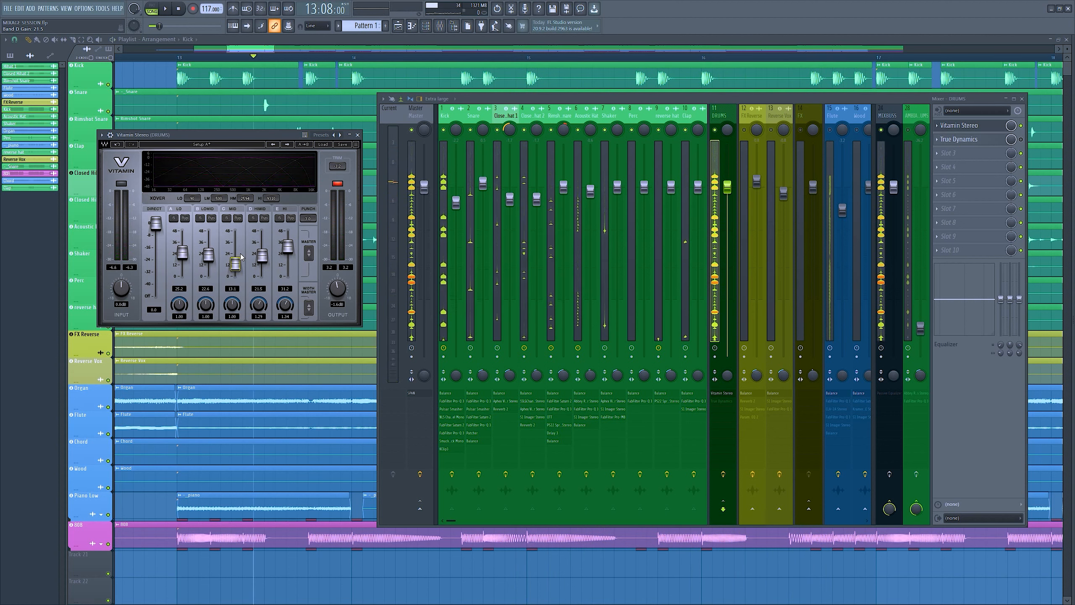
# Try further Vitamin band level adjustments, audition the drums and undo the last change.
pyautogui.moveTo(259, 257); pyautogui.dragTo(210, 261)
pyautogui.press('space')
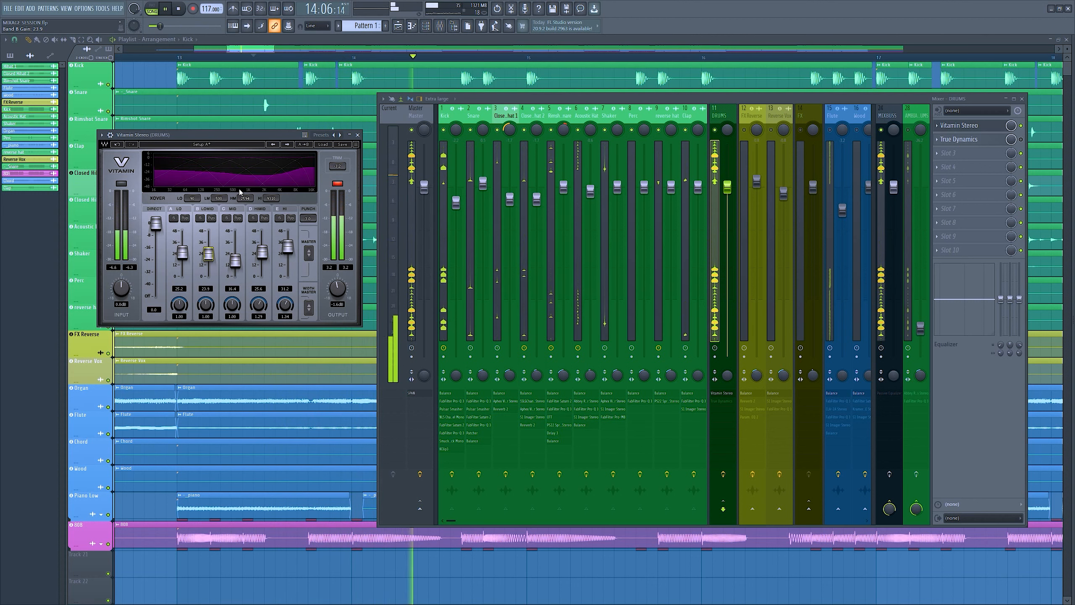
pyautogui.press('space')
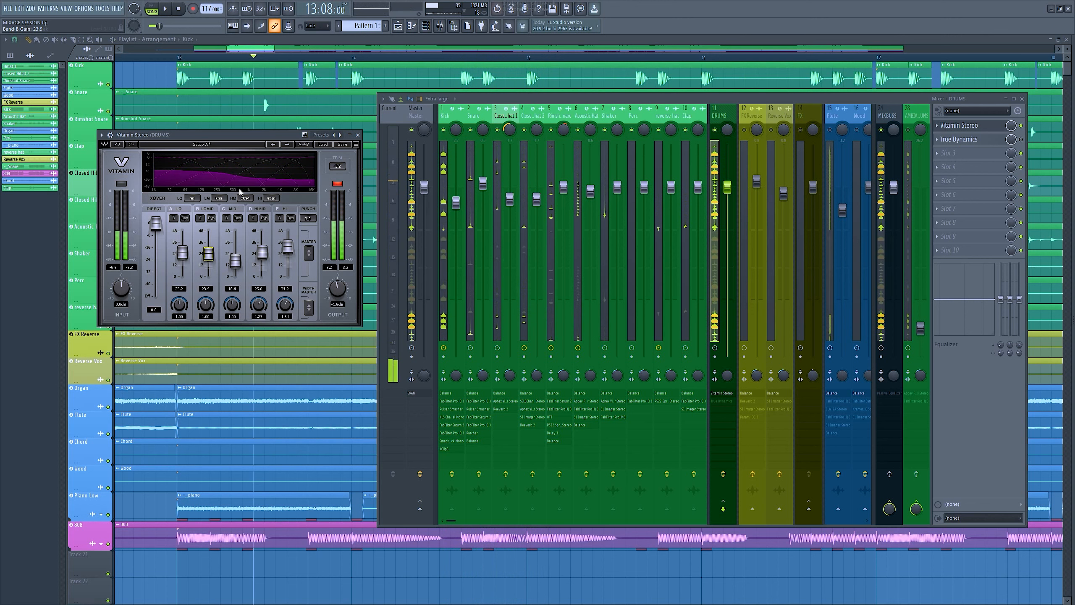
pyautogui.hotkey('ctrl', 'z')
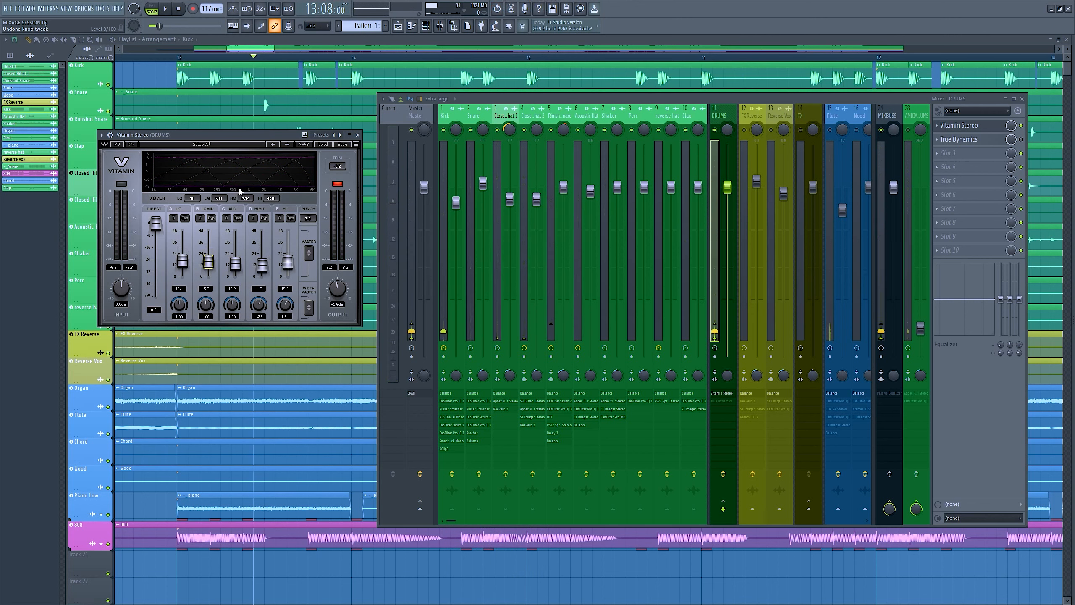
# Close Vitamin, open True Dynamics from the DRUMS bus and narrow the mixer so the whole plugin fits beside it.
pyautogui.moveTo(283, 135); pyautogui.dragTo(295, 135)
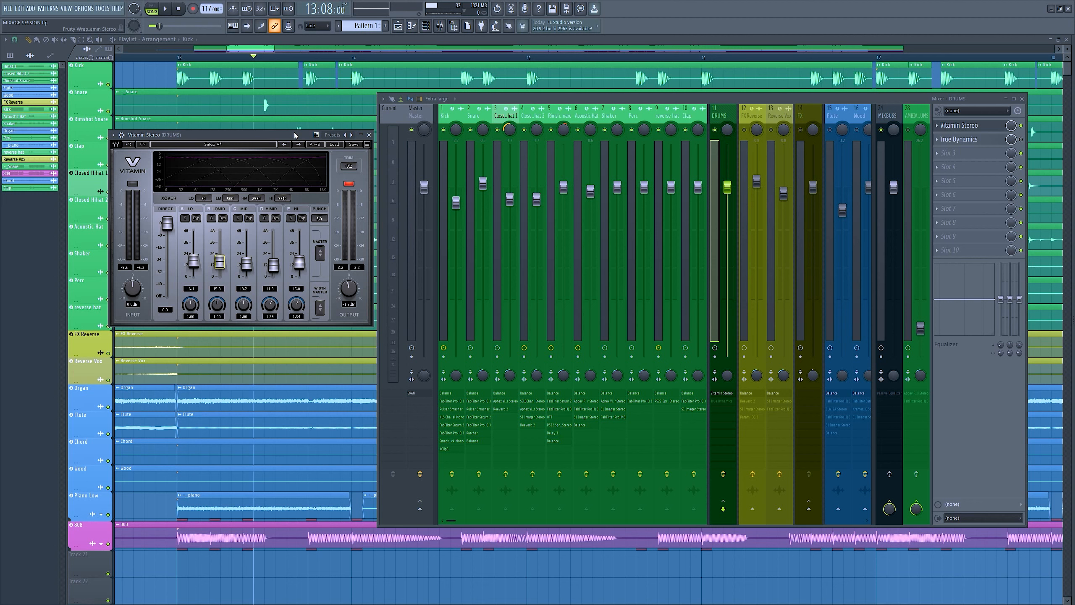
pyautogui.click(369, 135)
pyautogui.click(990, 142)
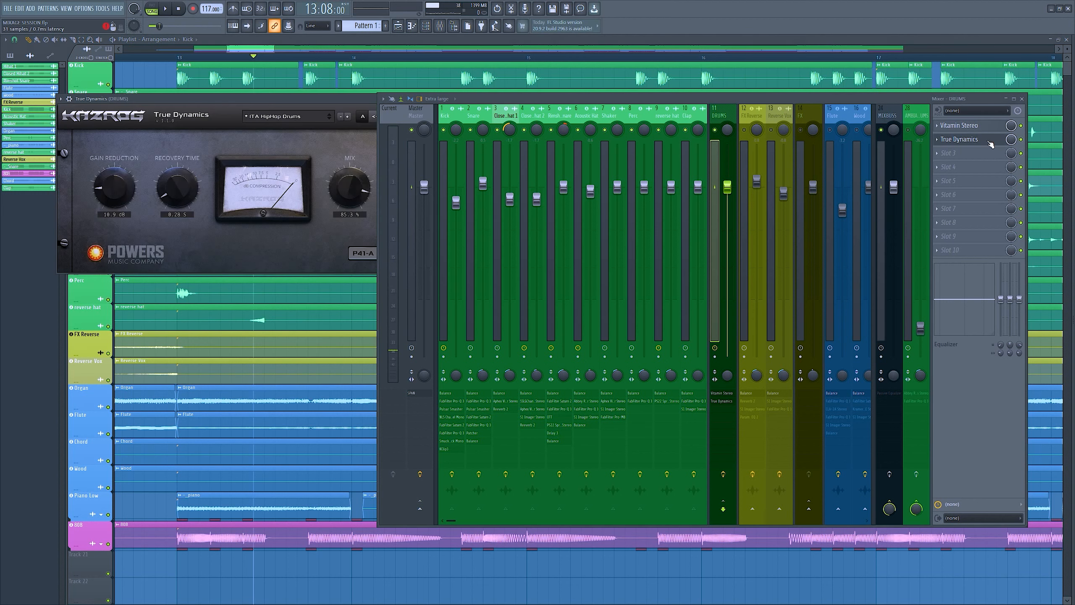
pyautogui.moveTo(377, 171); pyautogui.dragTo(491, 171)
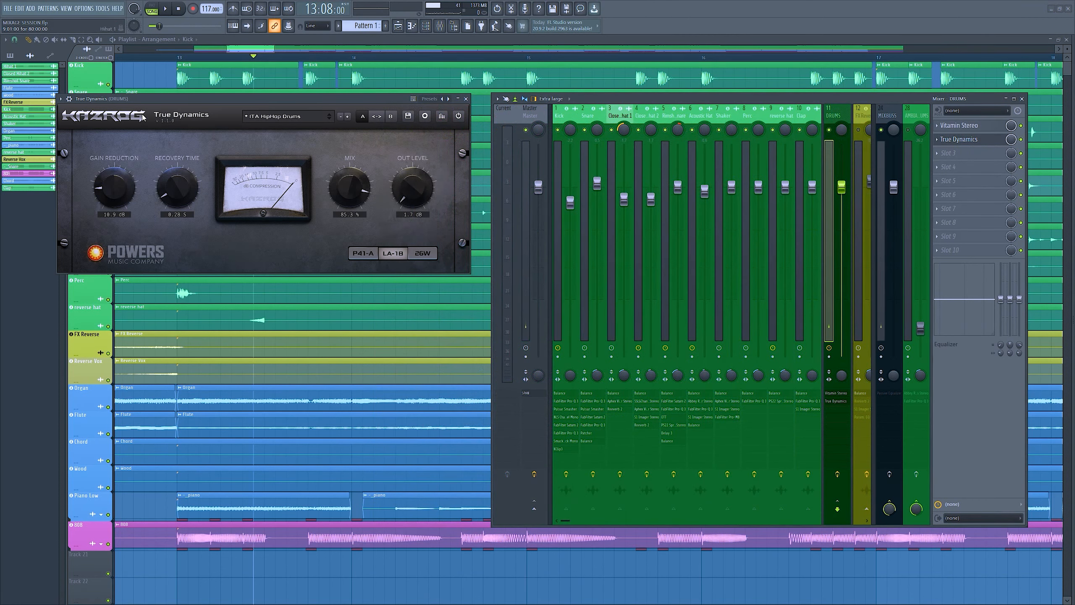
pyautogui.moveTo(194, 100); pyautogui.dragTo(229, 141)
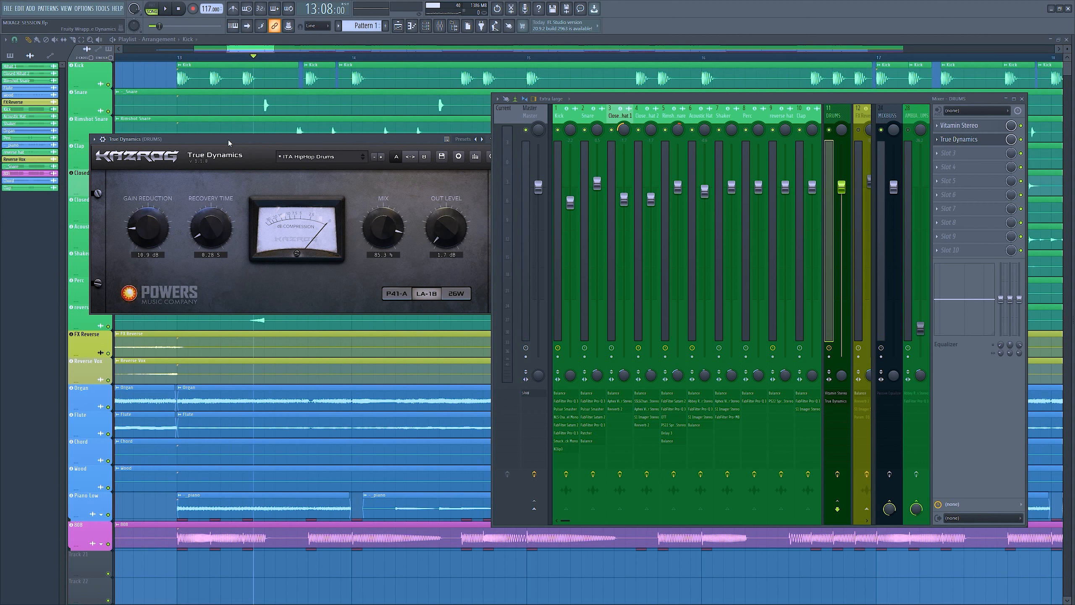
pyautogui.moveTo(228, 140); pyautogui.dragTo(186, 153)
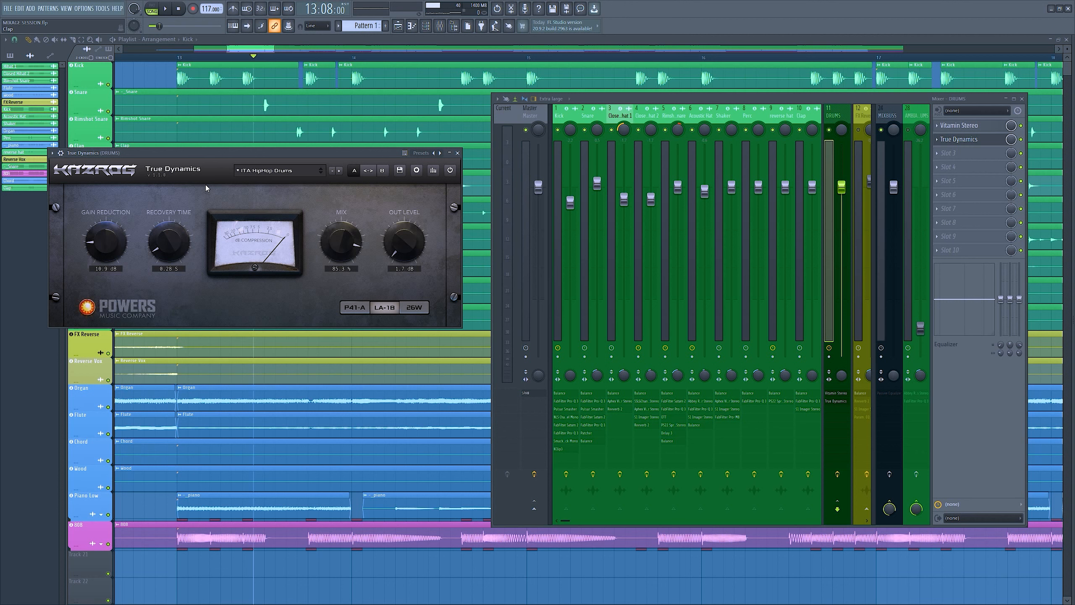
# Compare the drums playback with True Dynamics enabled and bypassed, leaving the compressor enabled.
pyautogui.press('space')
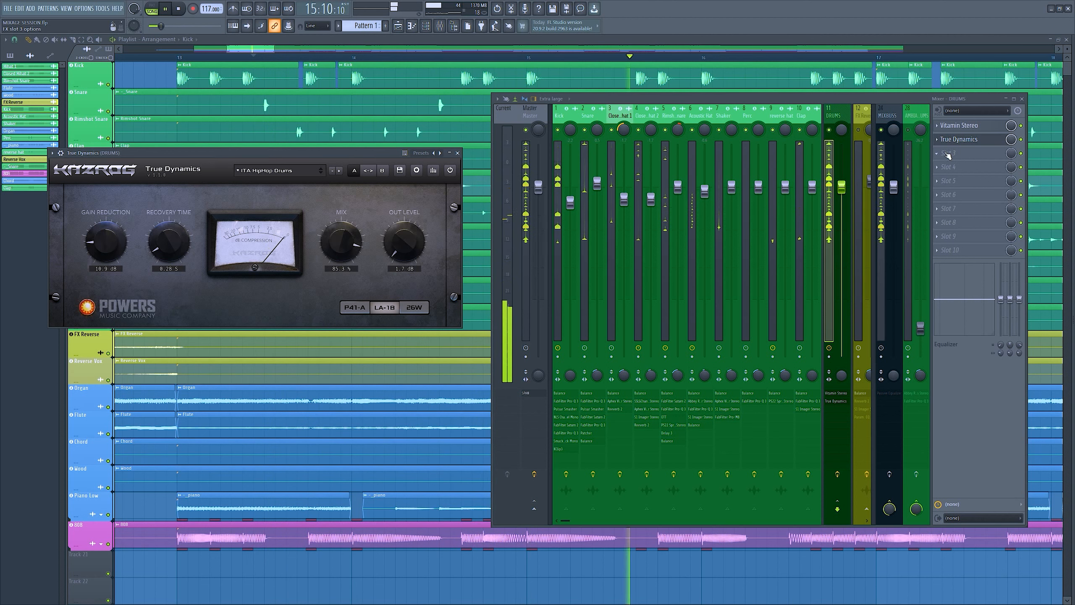
pyautogui.click(1021, 140)
pyautogui.press('space')
pyautogui.press('space')
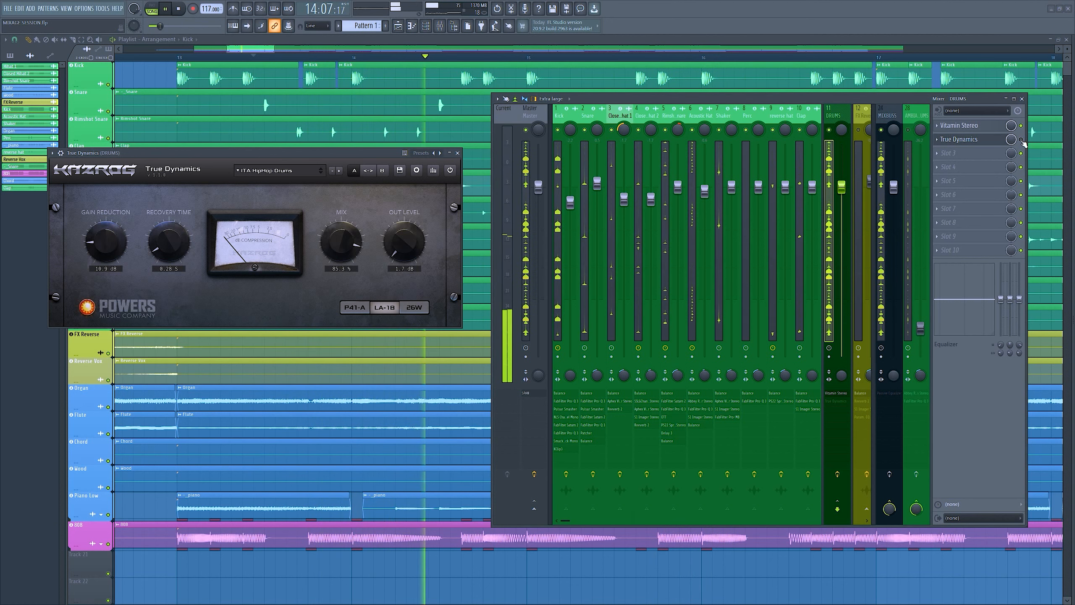
pyautogui.click(1021, 140)
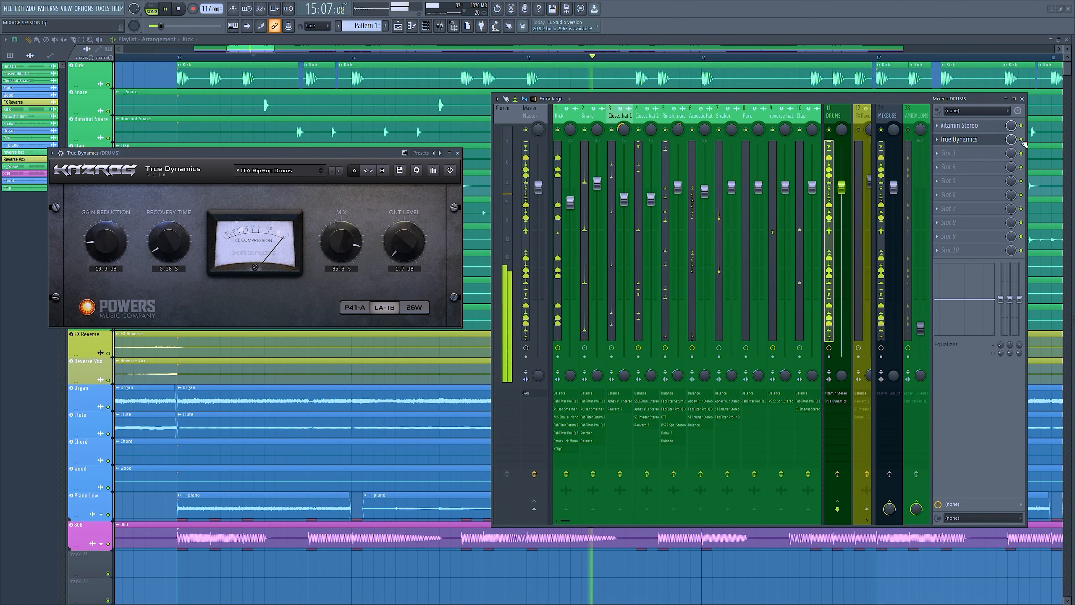
pyautogui.press('space')
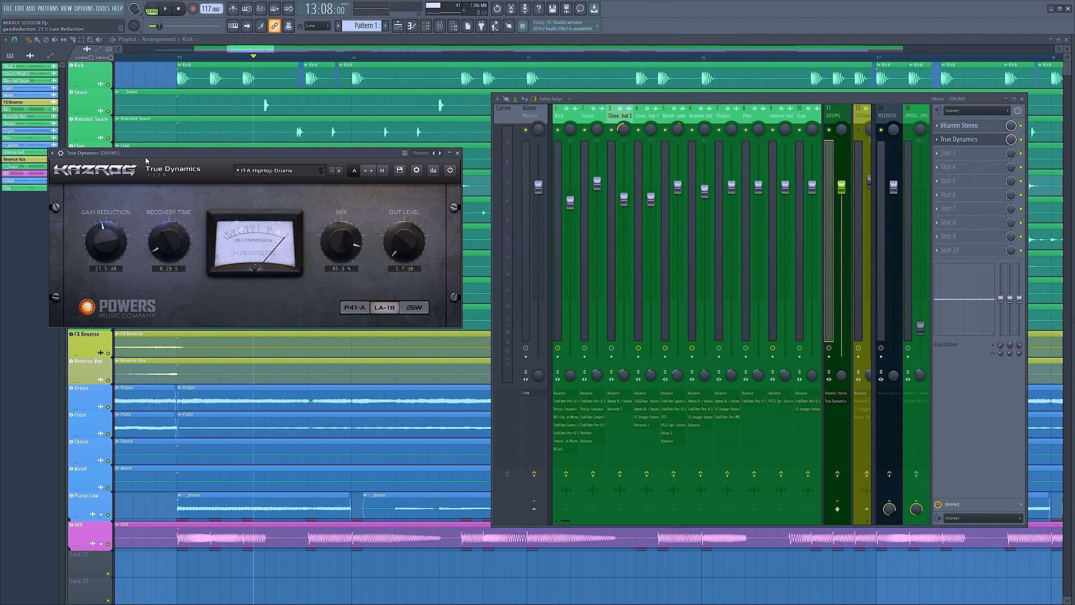
# Shift the True Dynamics window slightly and audition the drums with 27.5 dB of gain reduction.
pyautogui.moveTo(147, 160); pyautogui.dragTo(156, 158)
pyautogui.press('space')
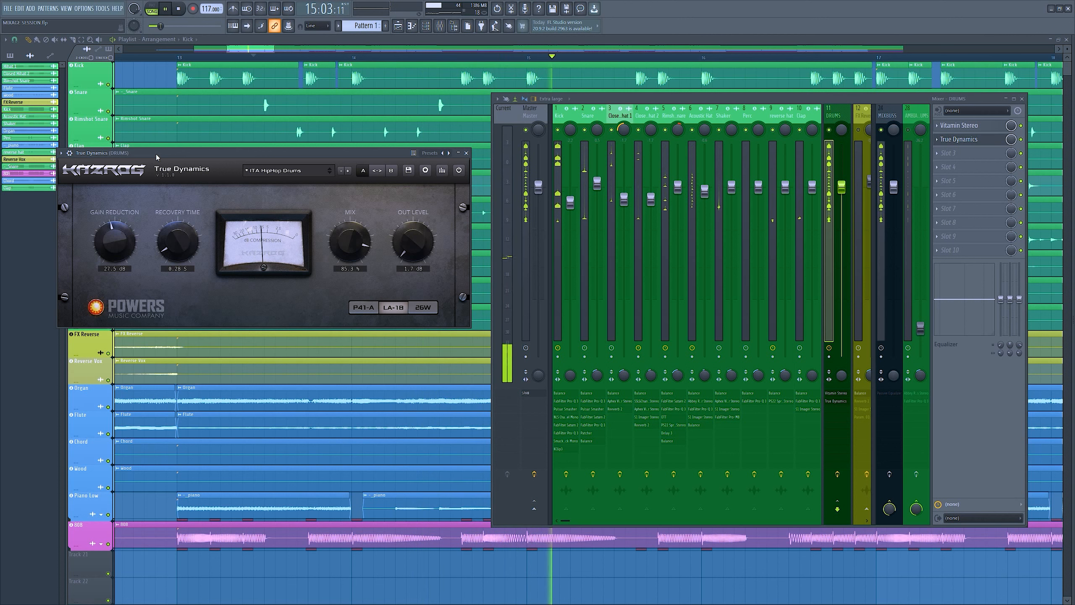
pyautogui.press('space')
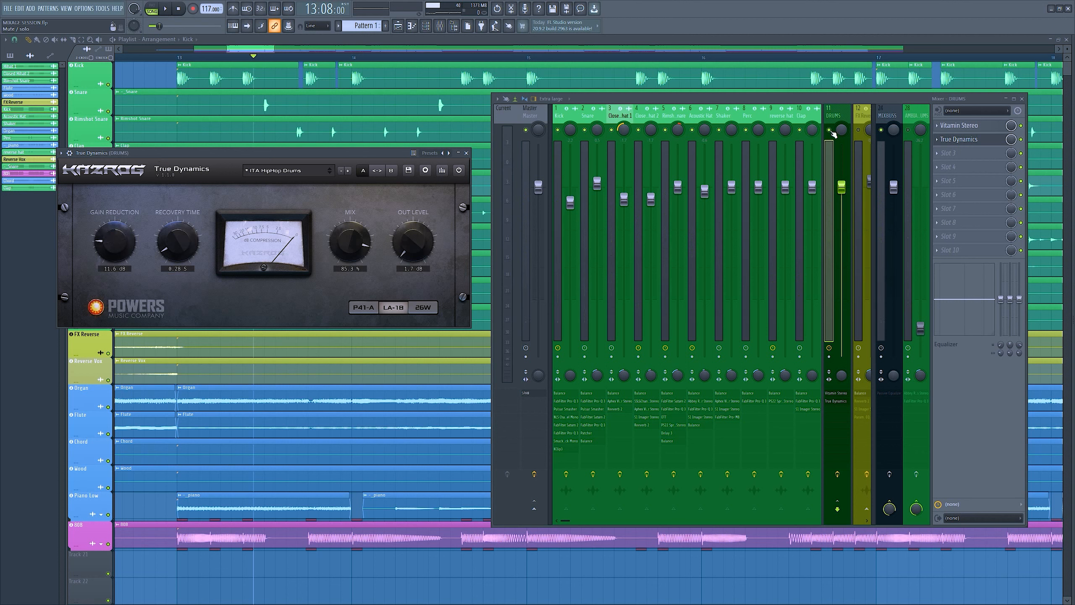
# Compare the full mix with all DRUMS bus effects enabled and disabled, leaving them enabled.
pyautogui.press('space')
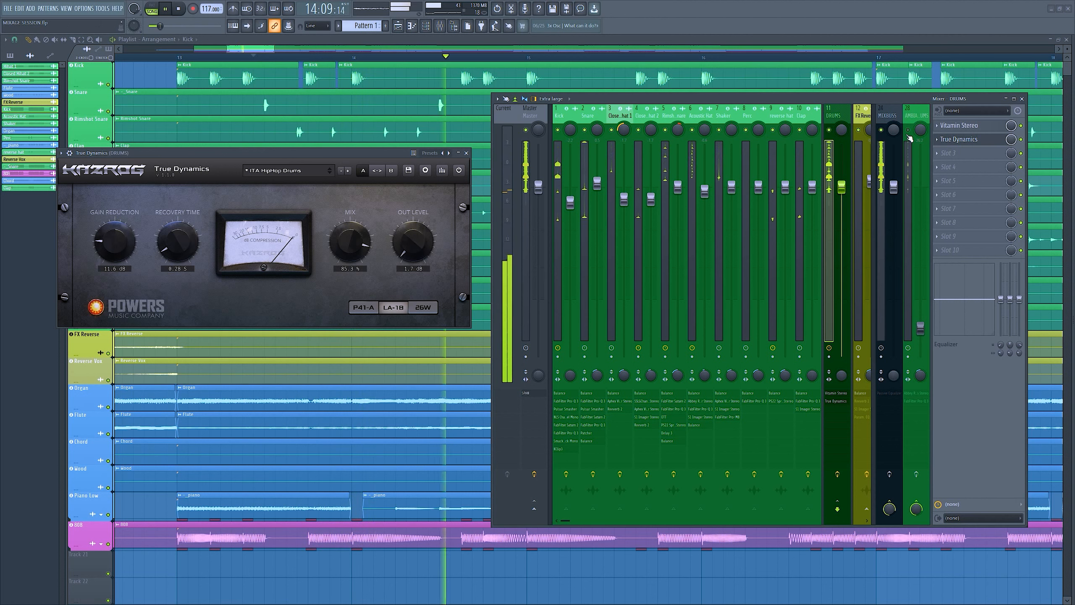
pyautogui.press('space')
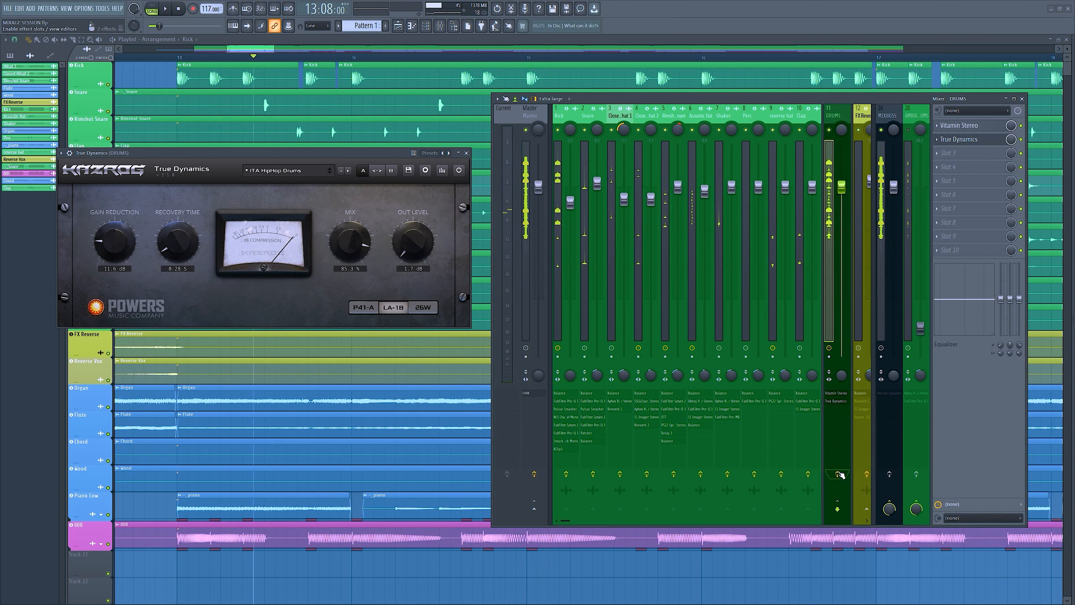
pyautogui.click(839, 475)
pyautogui.press('space')
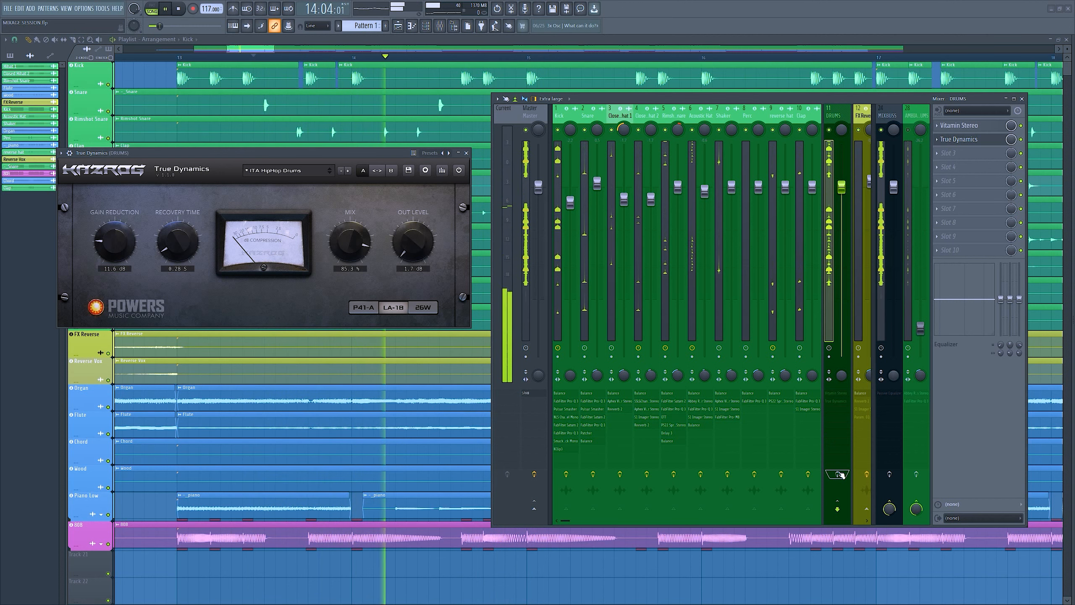
pyautogui.click(840, 475)
pyautogui.press('space')
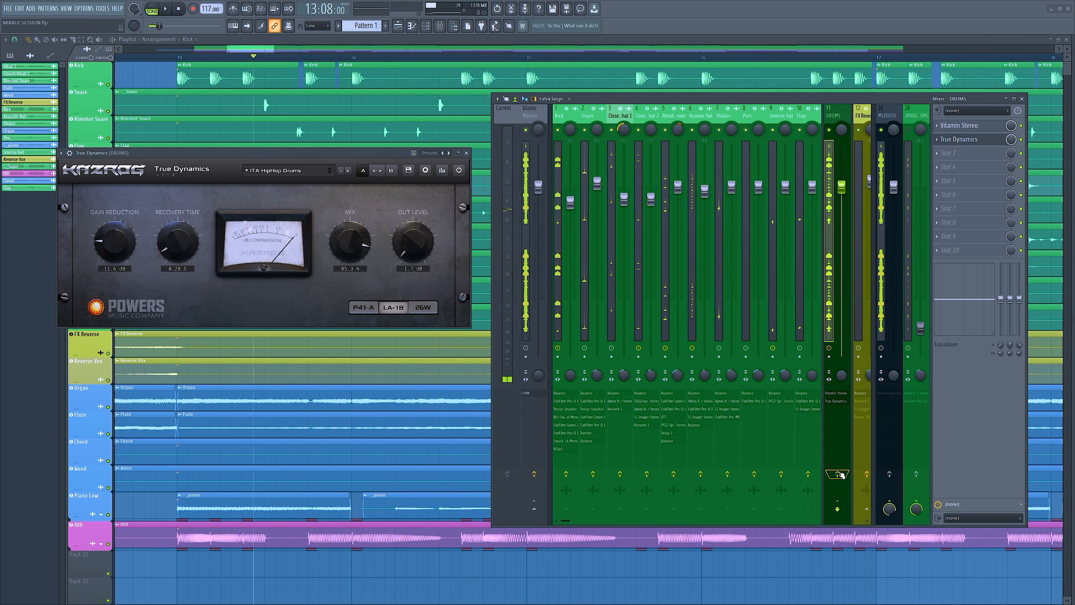
pyautogui.press('space')
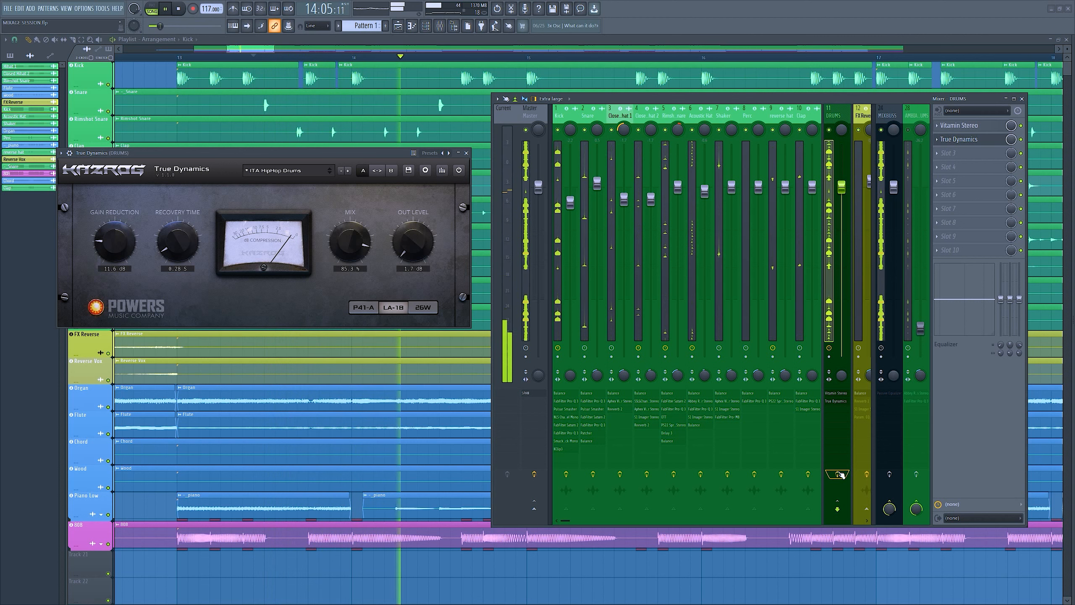
pyautogui.press('space')
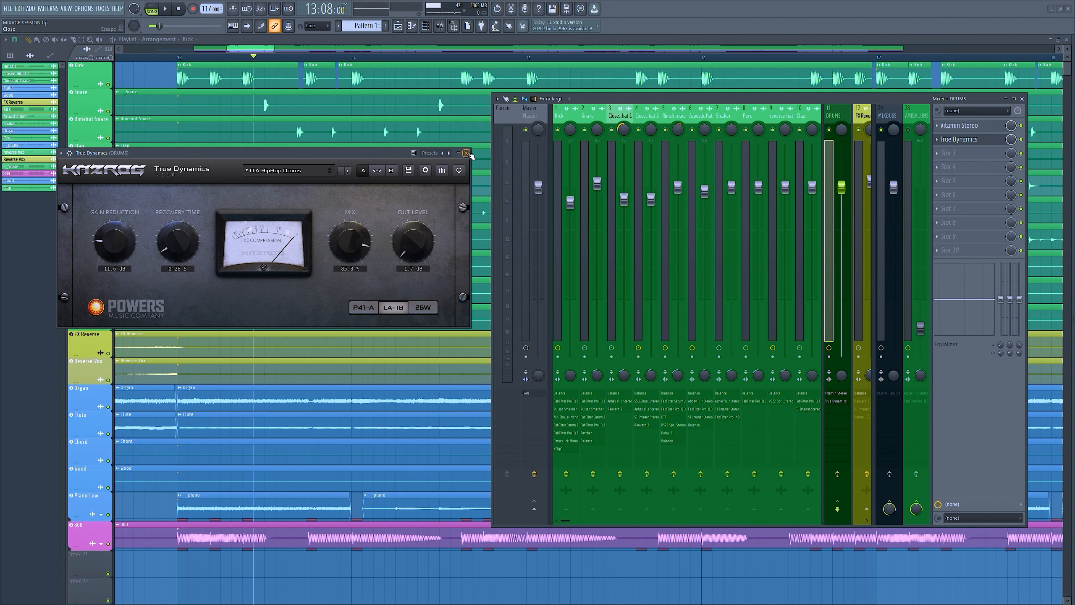
# Close True Dynamics and select the AMBIANCE DRUMS mixer track to show its effects.
pyautogui.click(467, 154)
pyautogui.hscroll(6, 762, 116)
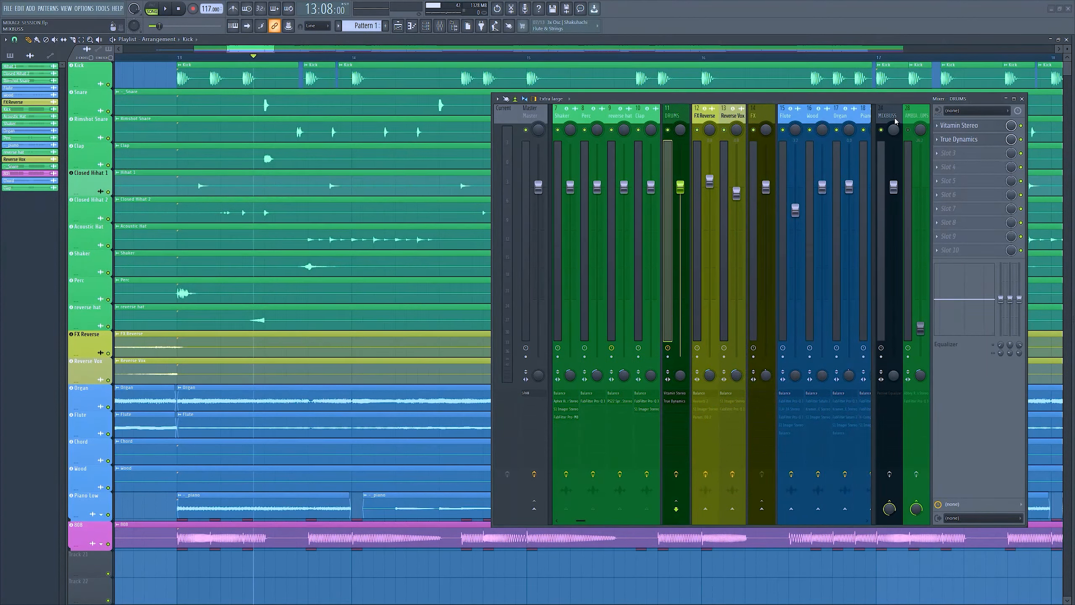
pyautogui.click(922, 117)
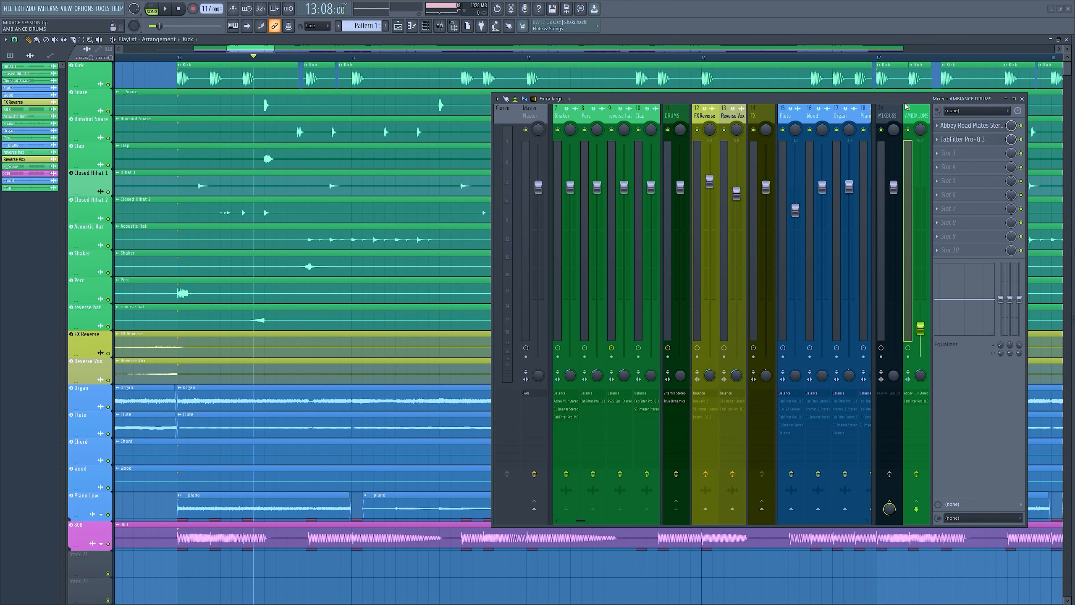
# Audition the full mix, then mute the 808 track and the INSTR bus to isolate the drums.
pyautogui.press('space')
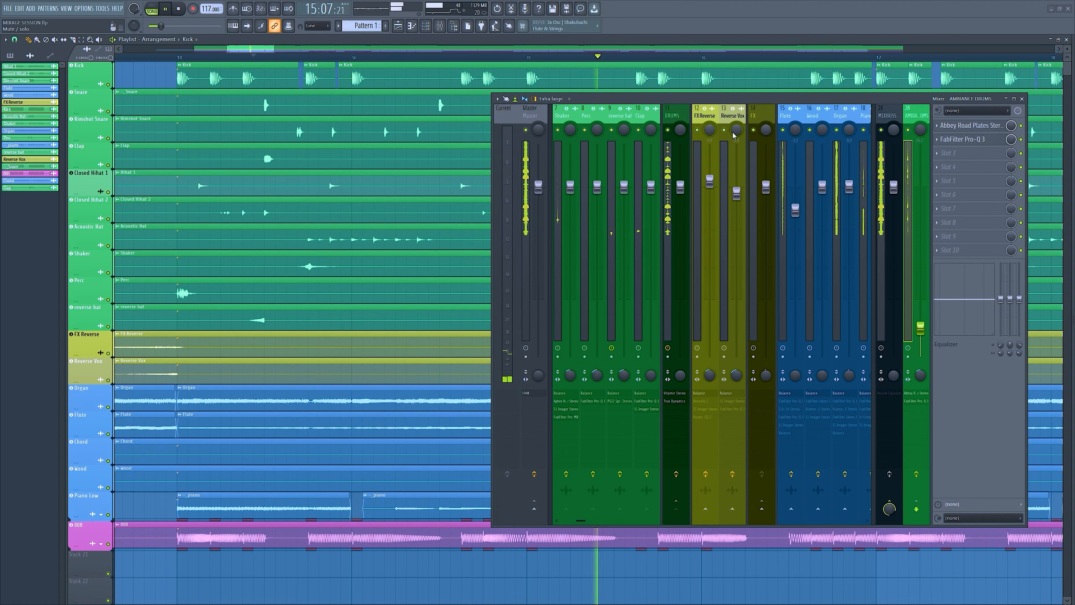
pyautogui.press('space')
pyautogui.scroll(-9, 798, 112)
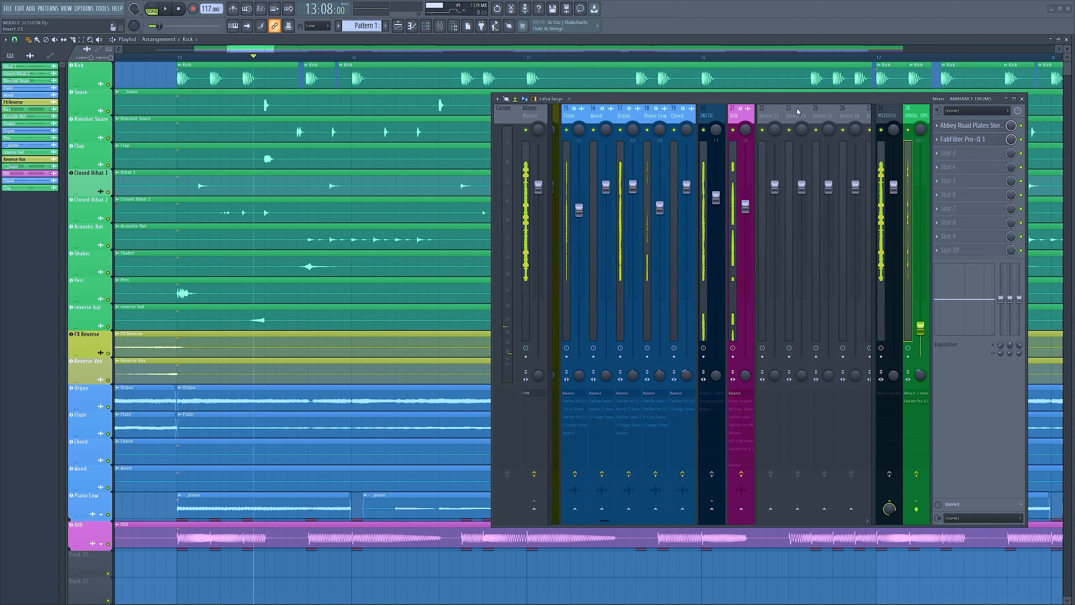
pyautogui.click(707, 131)
pyautogui.click(679, 130)
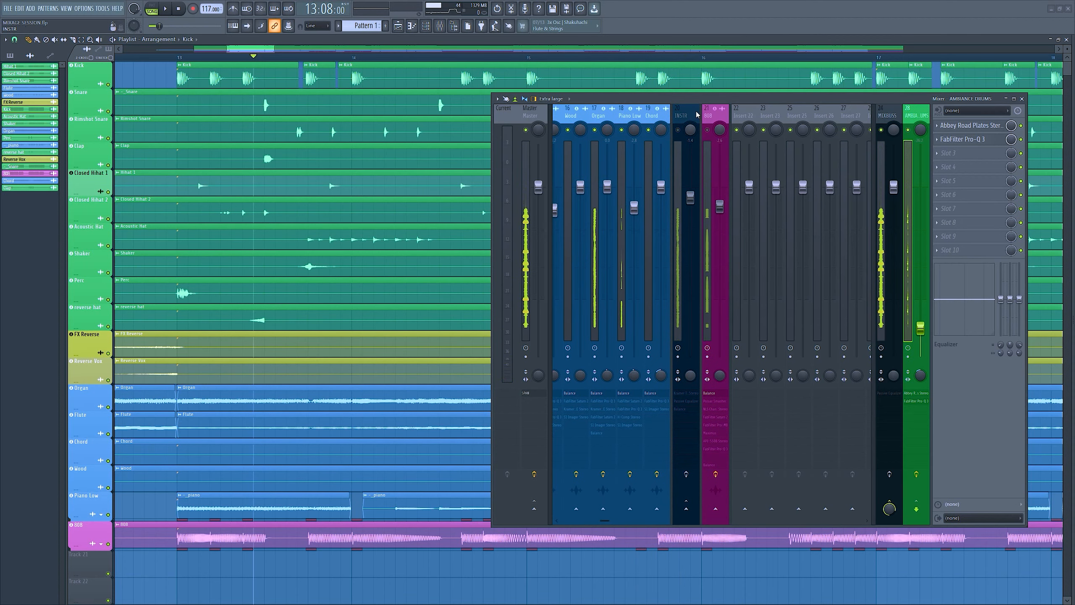
# Compare the drums playback with the AMBIANCE DRUMS track active and muted.
pyautogui.press('space')
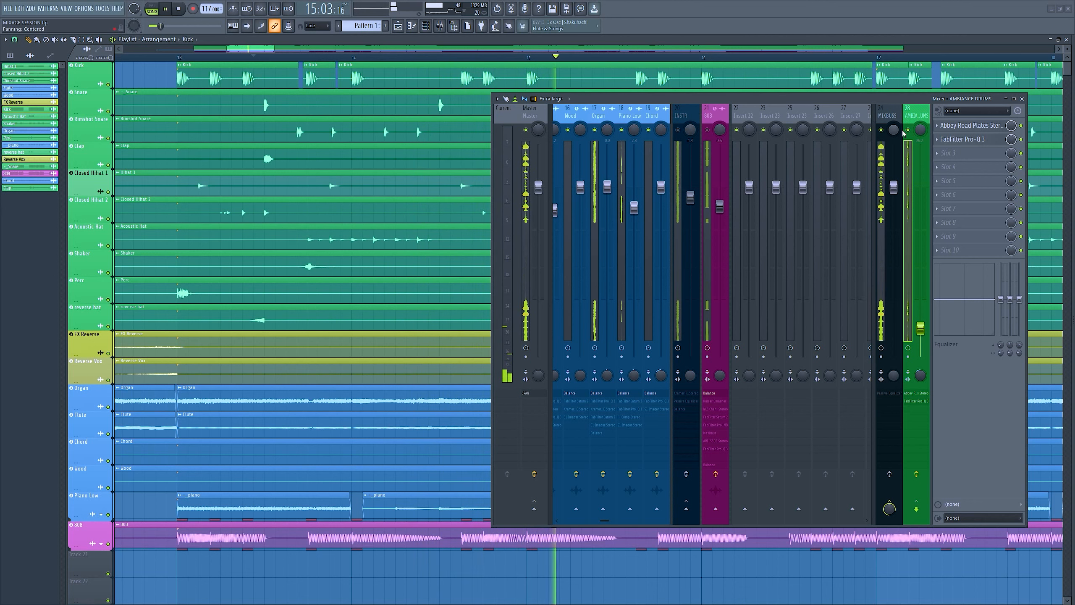
pyautogui.press('space')
pyautogui.press('space')
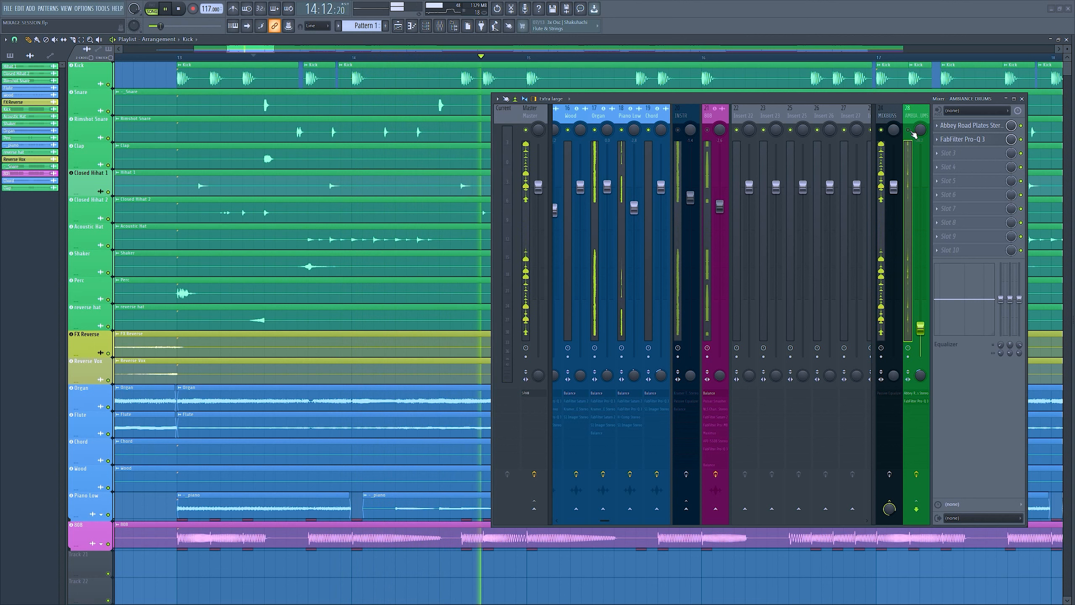
pyautogui.press('space')
# Try the AMBIANCE DRUMS volume at about 81% during drums playback, and undo the volume change.
pyautogui.press('space')
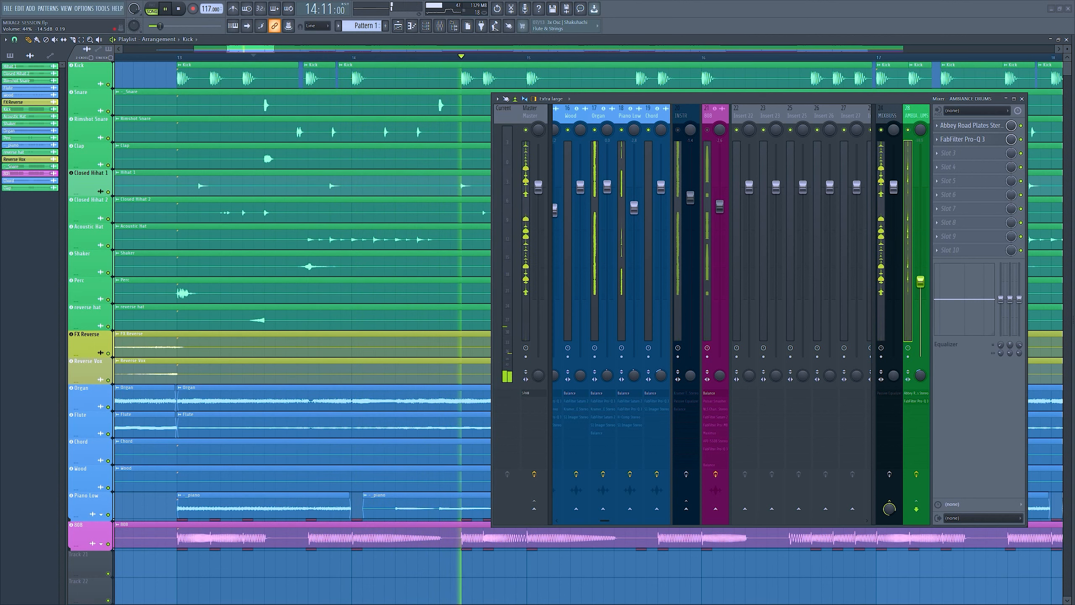
pyautogui.moveTo(922, 331); pyautogui.dragTo(924, 218)
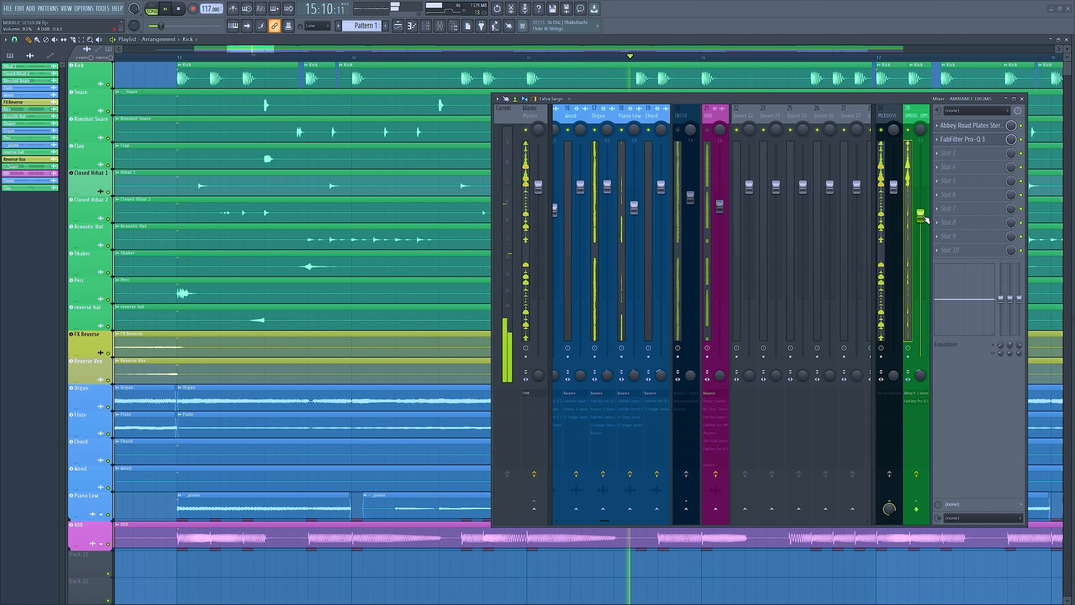
pyautogui.press('space')
pyautogui.hotkey('ctrl', 'z')
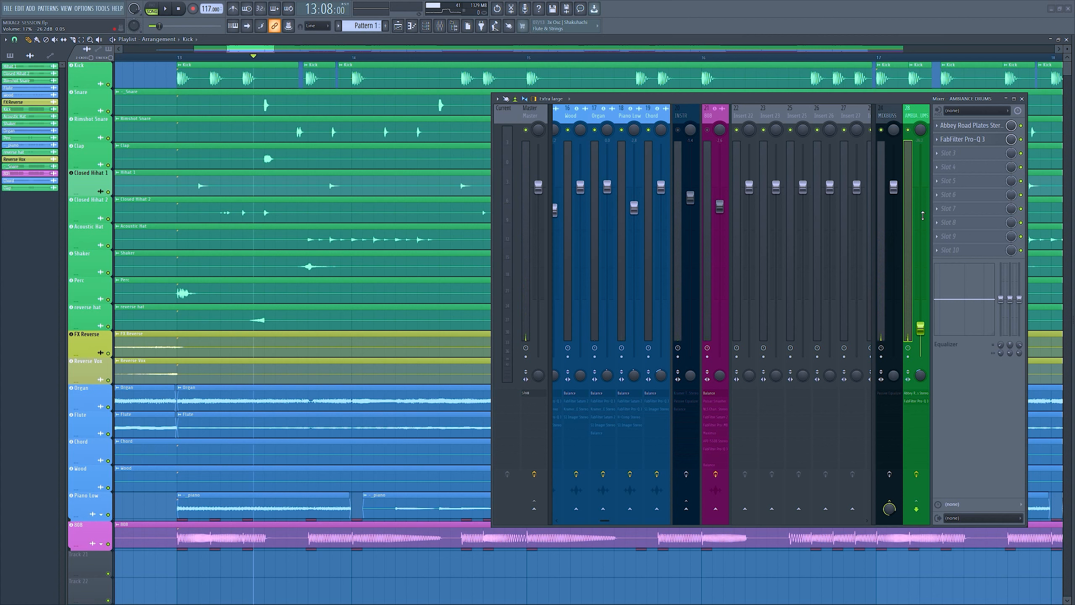
# Open the Abbey Road Plates reverb on AMBIANCE DRUMS and audition the drums with plate A selected.
pyautogui.click(970, 125)
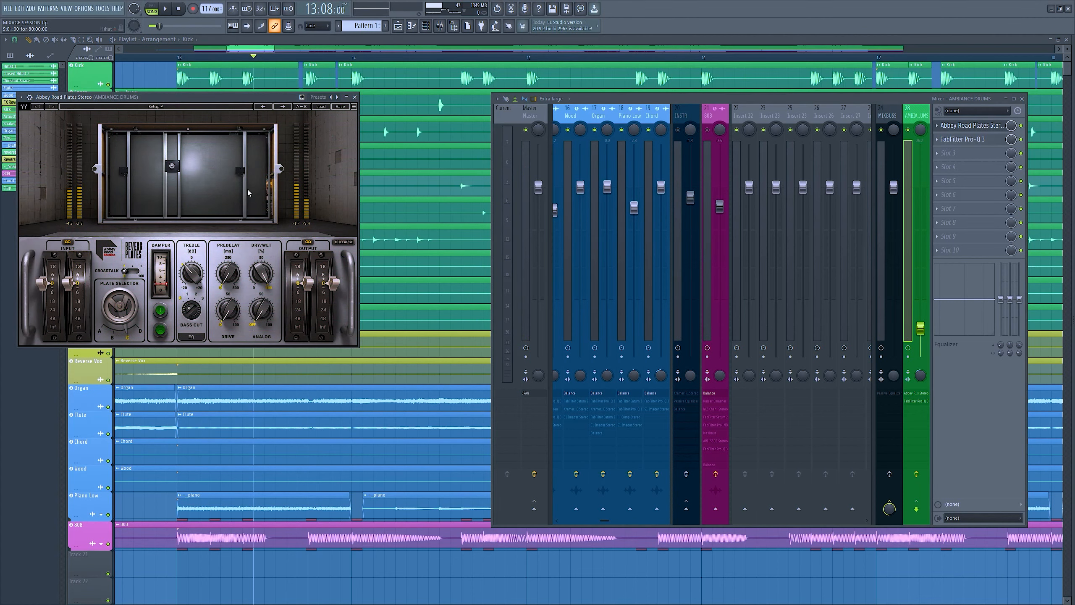
pyautogui.moveTo(141, 98); pyautogui.dragTo(198, 121)
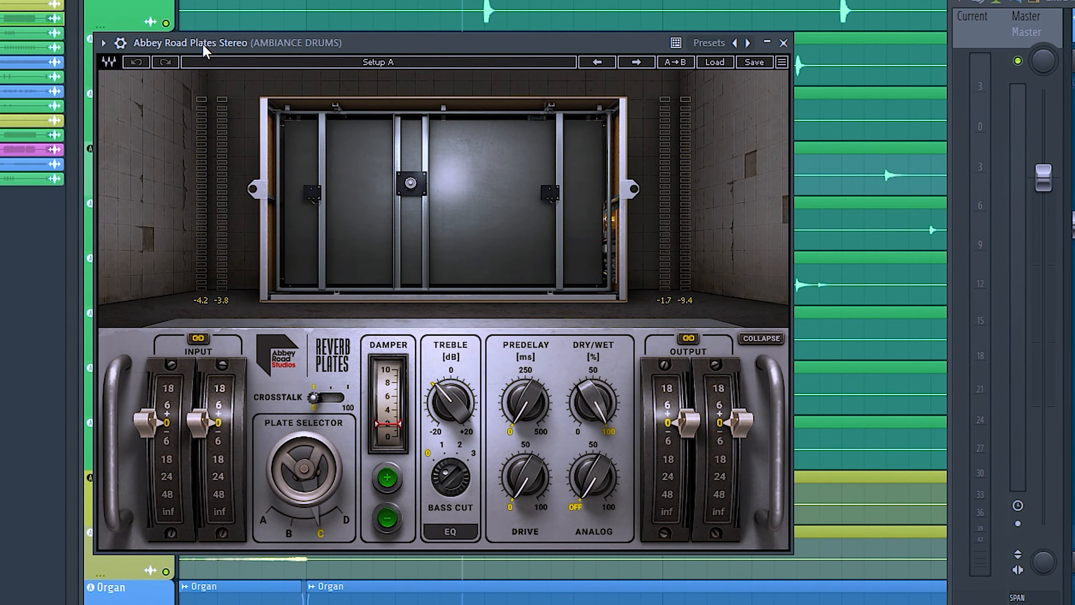
pyautogui.moveTo(304, 468)
pyautogui.mouseDown()
pyautogui.moveTo(304, 487)
pyautogui.moveTo(304, 449)
pyautogui.moveTo(304, 479)
pyautogui.mouseUp()
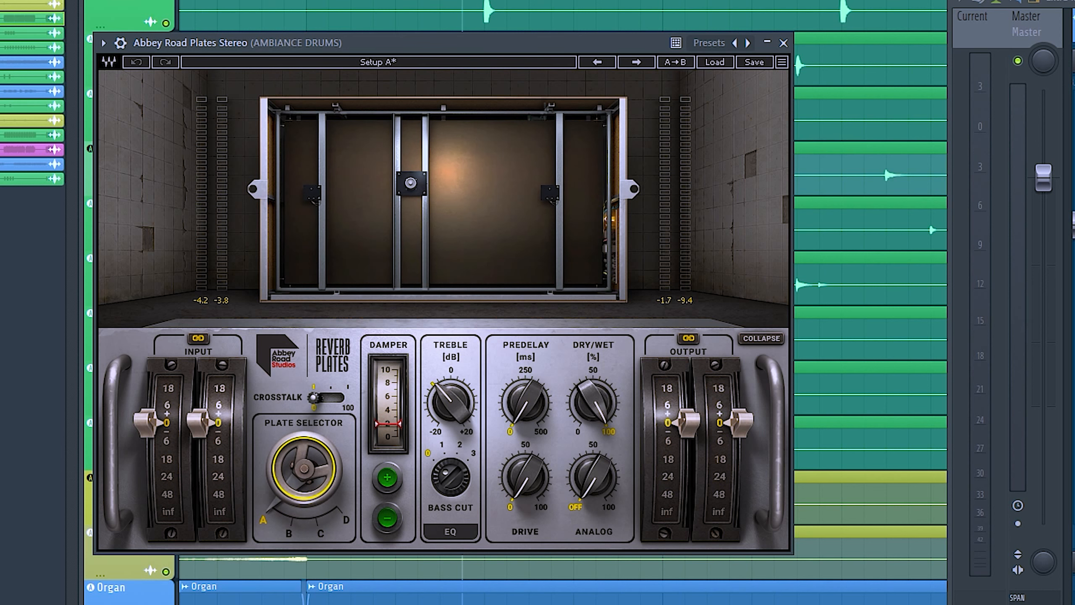
pyautogui.press('space')
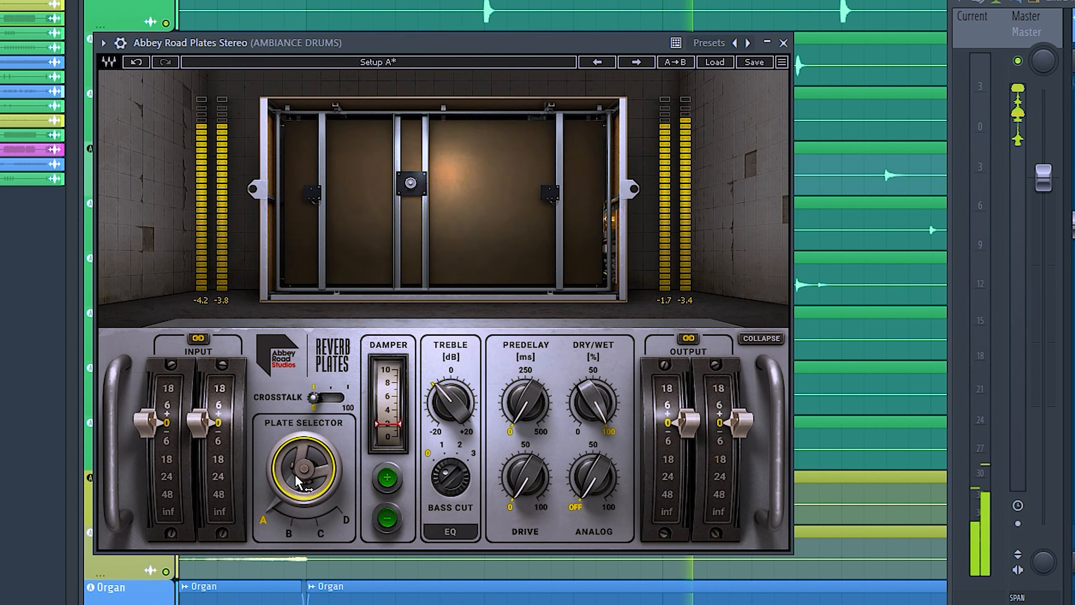
pyautogui.press('space')
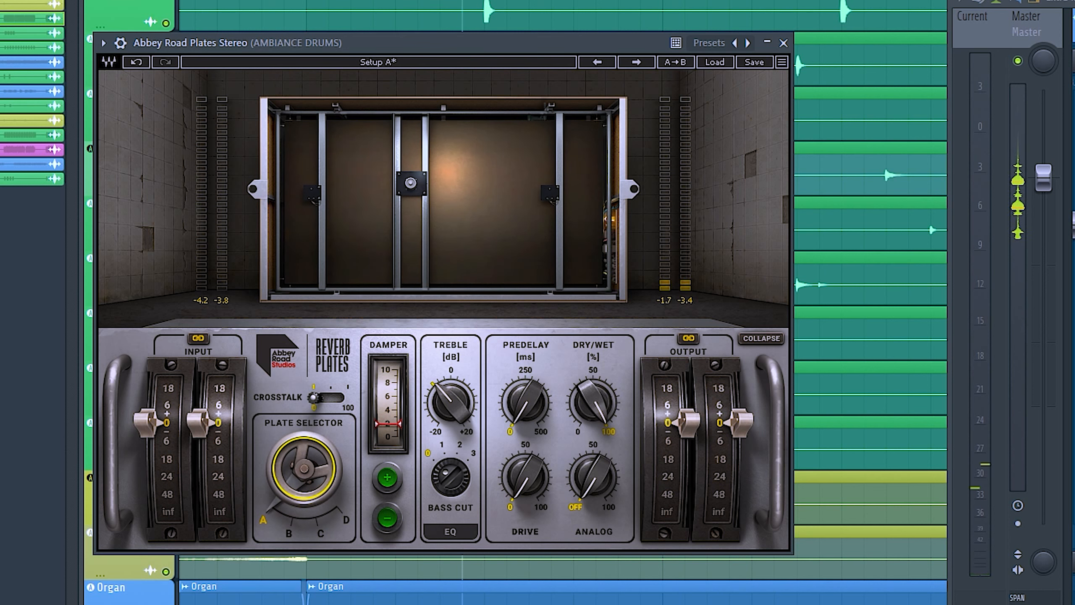
# Set the reverb's plate selector to C and audition the drums.
pyautogui.moveTo(297, 490); pyautogui.dragTo(300, 488)
pyautogui.press('space')
pyautogui.press('space')
pyautogui.press('space')
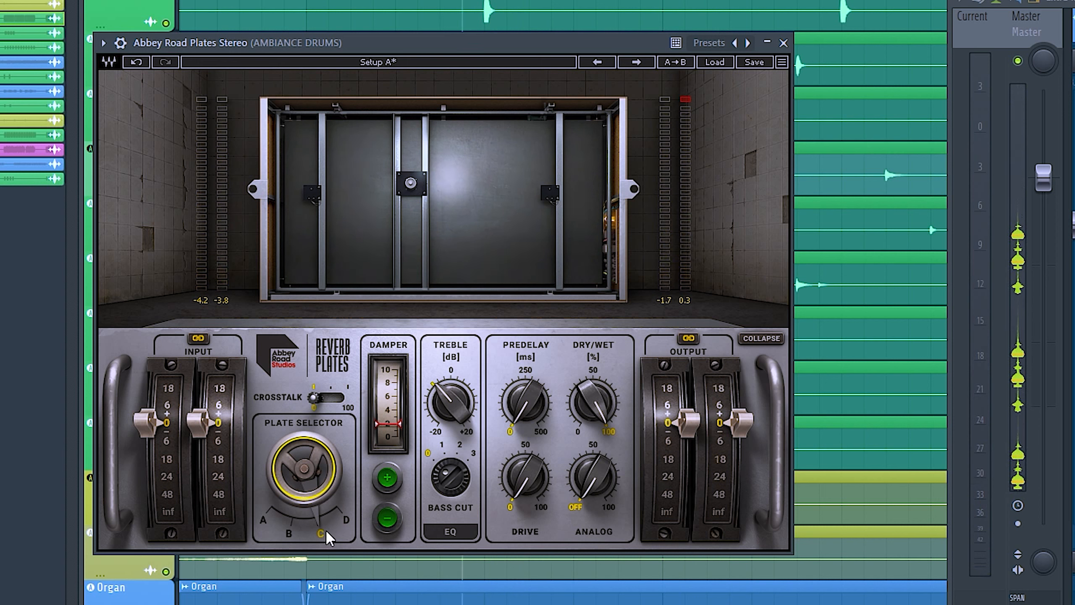
# Audition the plate reverb with the damper raised to 8, and lower the damper again.
pyautogui.moveTo(450, 400)
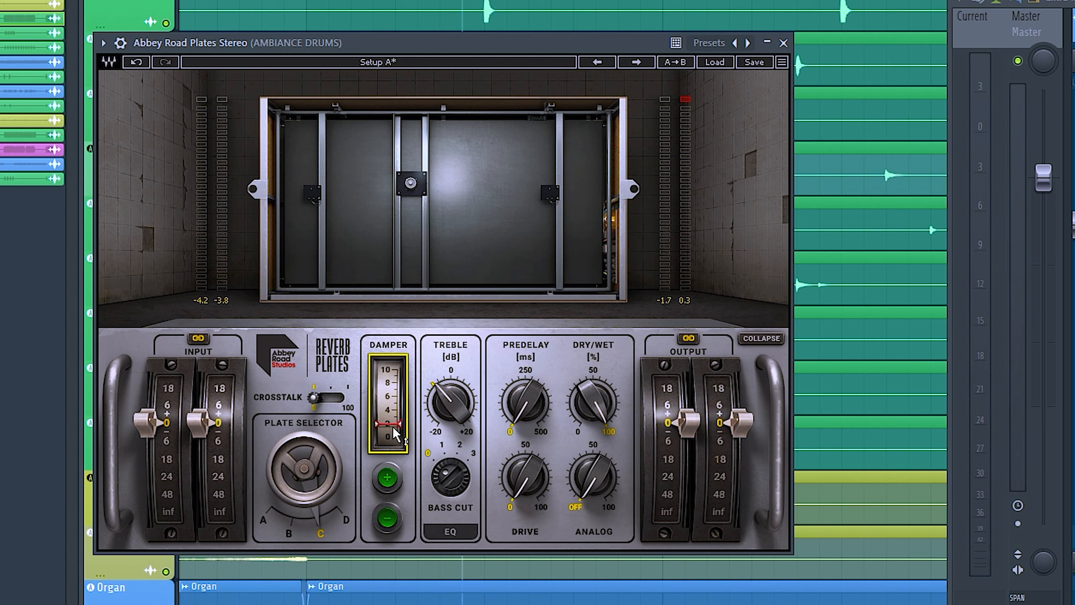
pyautogui.moveTo(395, 434); pyautogui.dragTo(388, 360)
pyautogui.press('space')
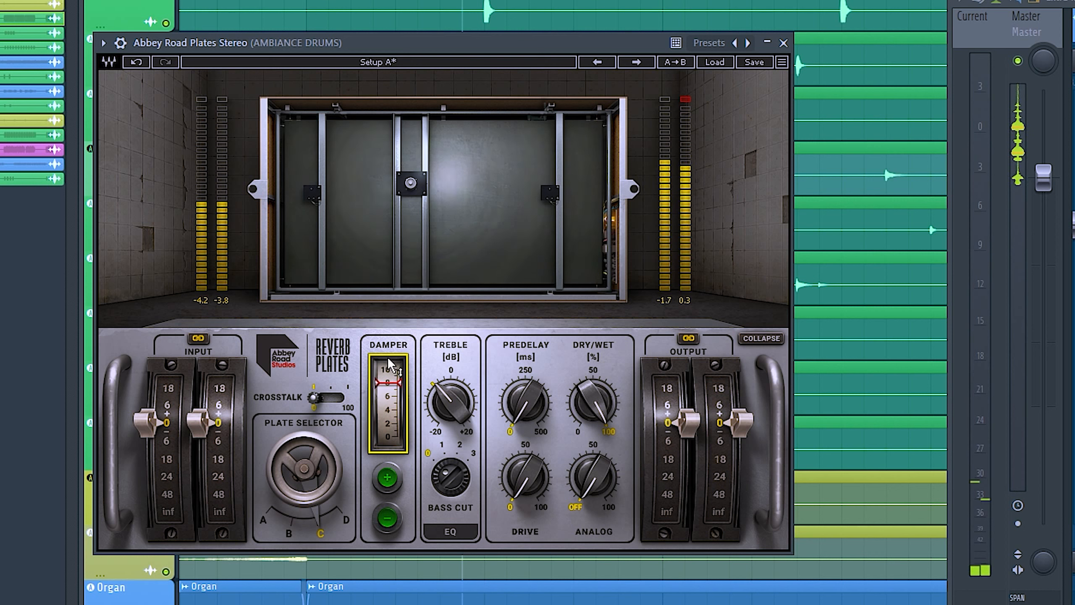
pyautogui.moveTo(388, 360); pyautogui.dragTo(389, 417)
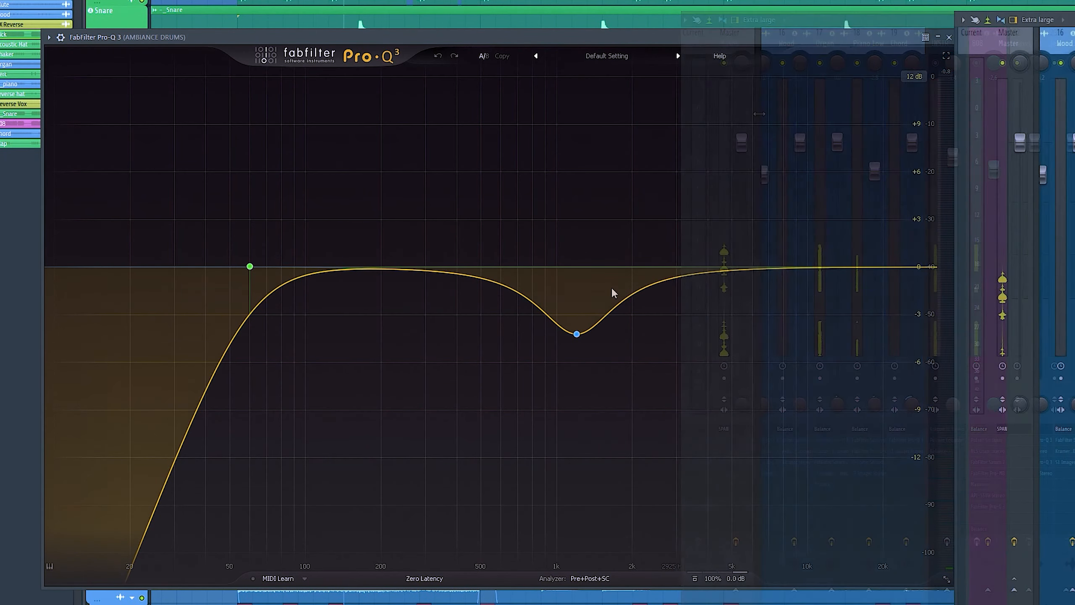
# Audition the 1202.9 Hz band in FabFilter Pro-Q 3 soloed, and with a boost of about 17 dB.
pyautogui.click(592, 354)
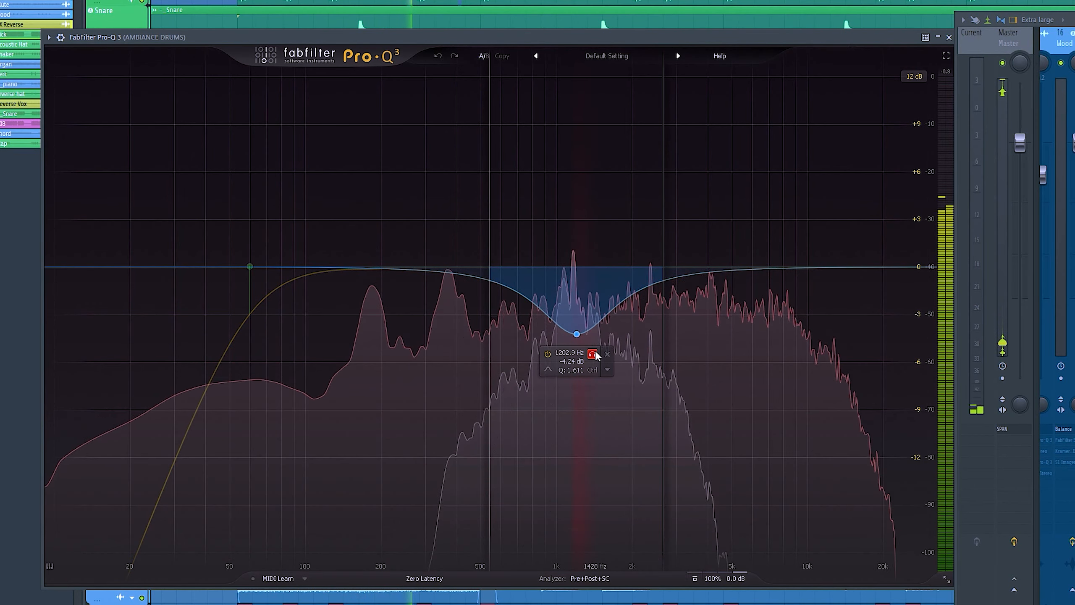
pyautogui.moveTo(577, 334); pyautogui.dragTo(574, 2)
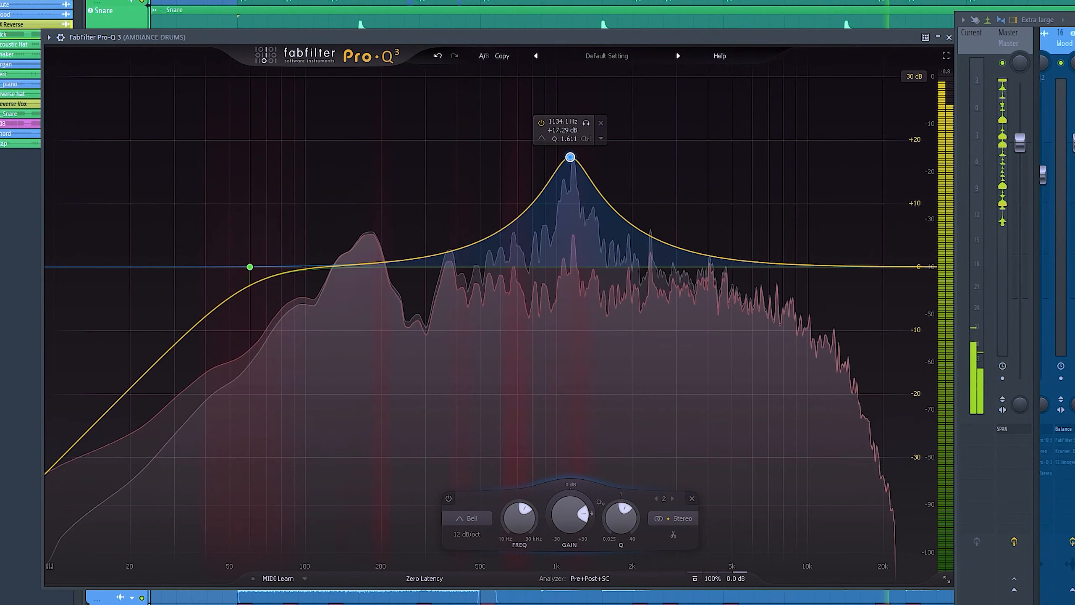
pyautogui.press('space')
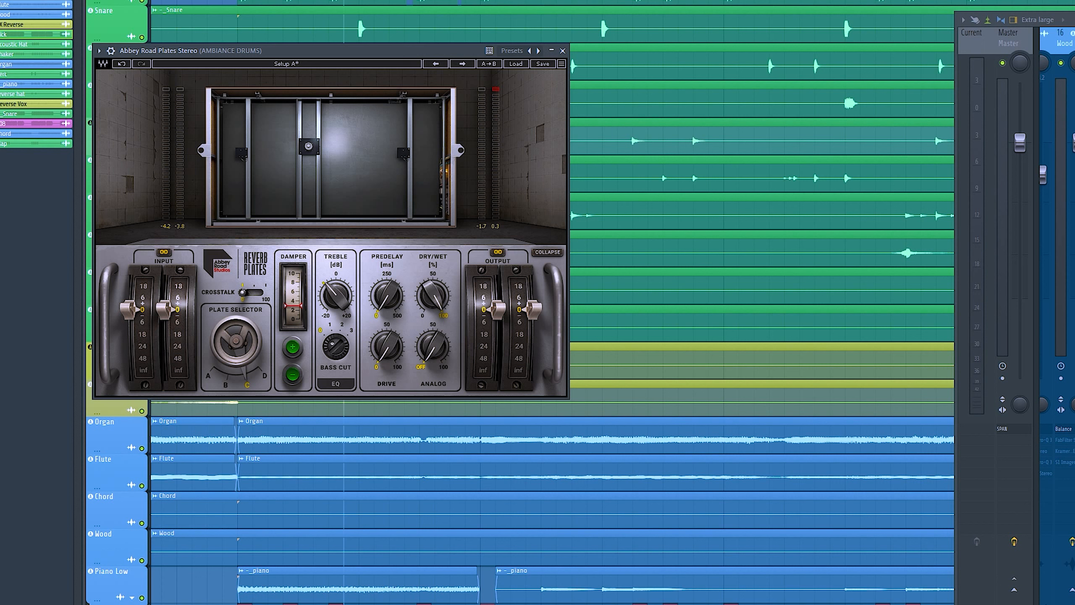
# Compare the full mix with the AMBIANCE DRUMS track muted and unmuted, leaving it unmuted.
pyautogui.moveTo(956, 114); pyautogui.dragTo(860, 113)
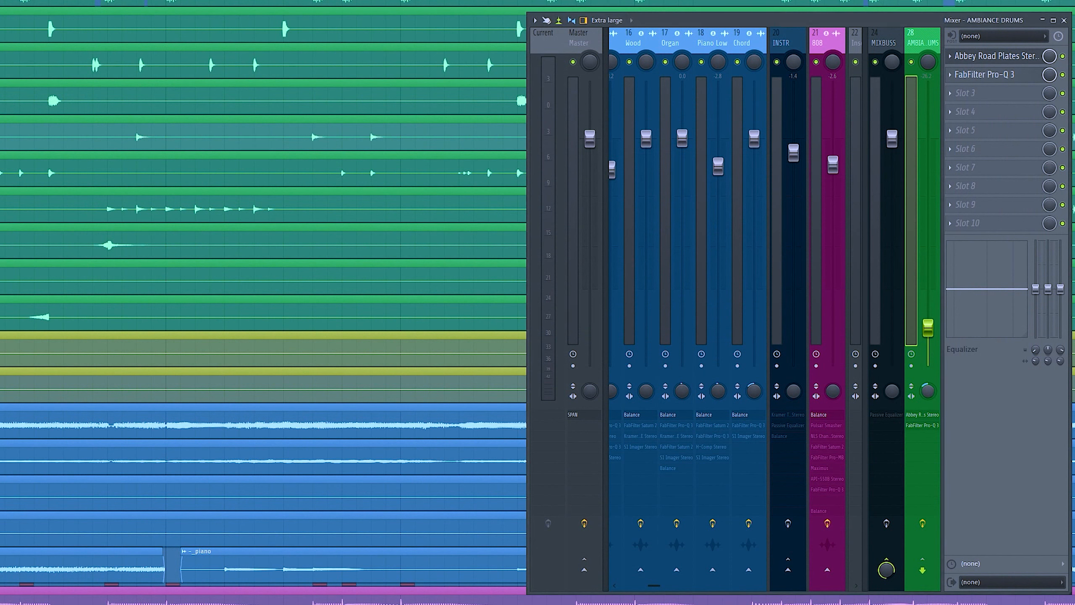
pyautogui.press('space')
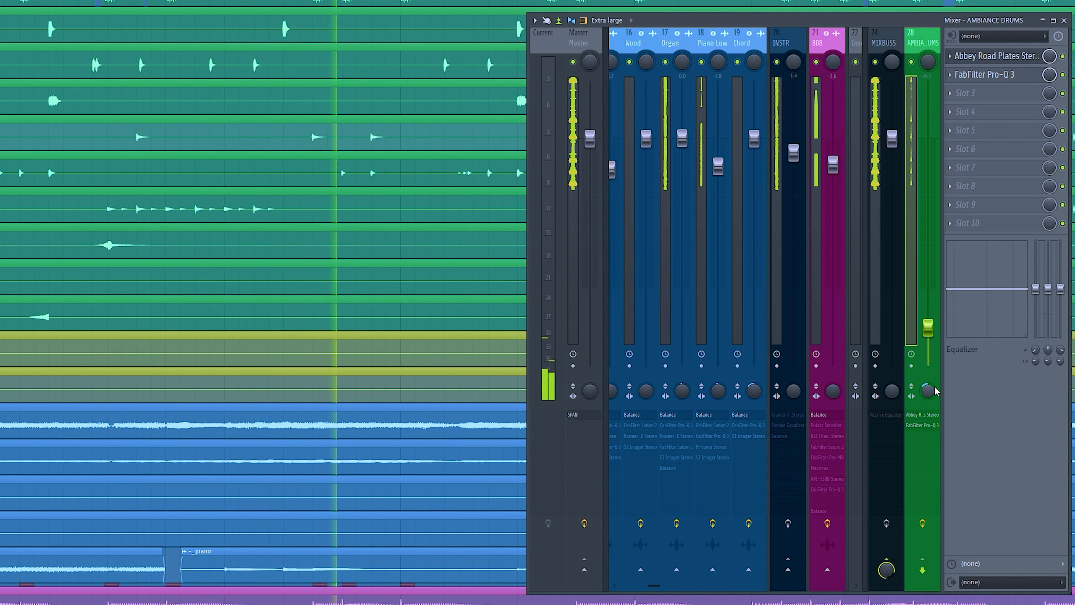
pyautogui.press('space')
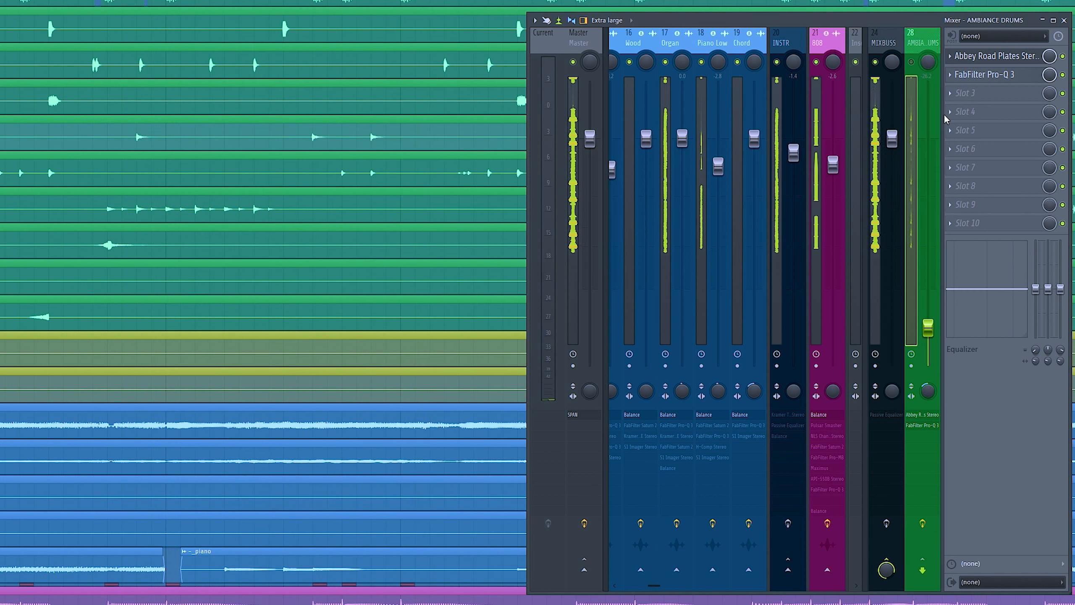
pyautogui.press('space')
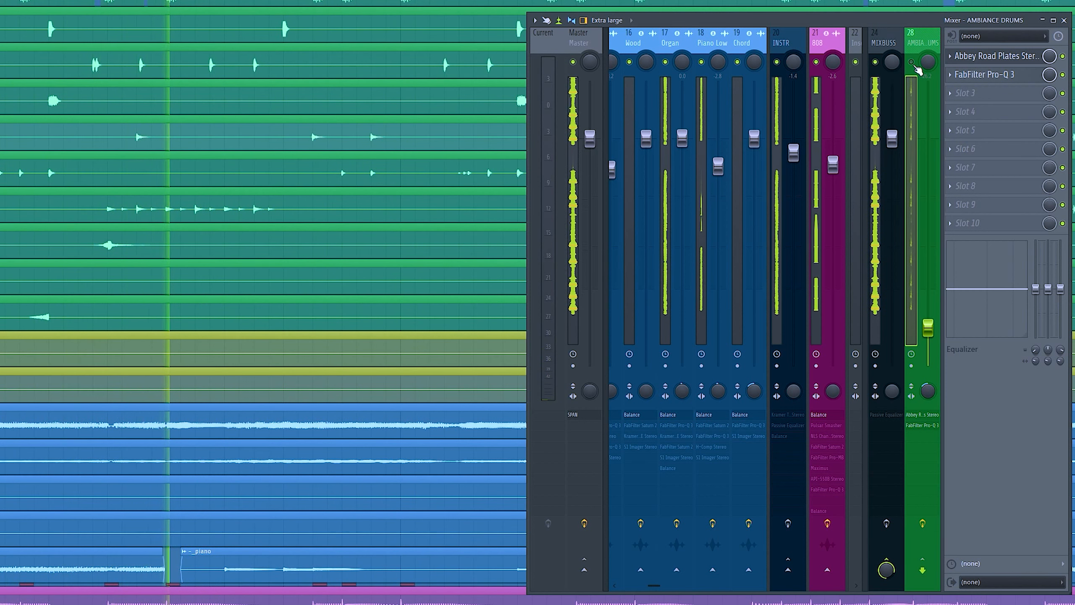
pyautogui.press('space')
pyautogui.click(913, 64)
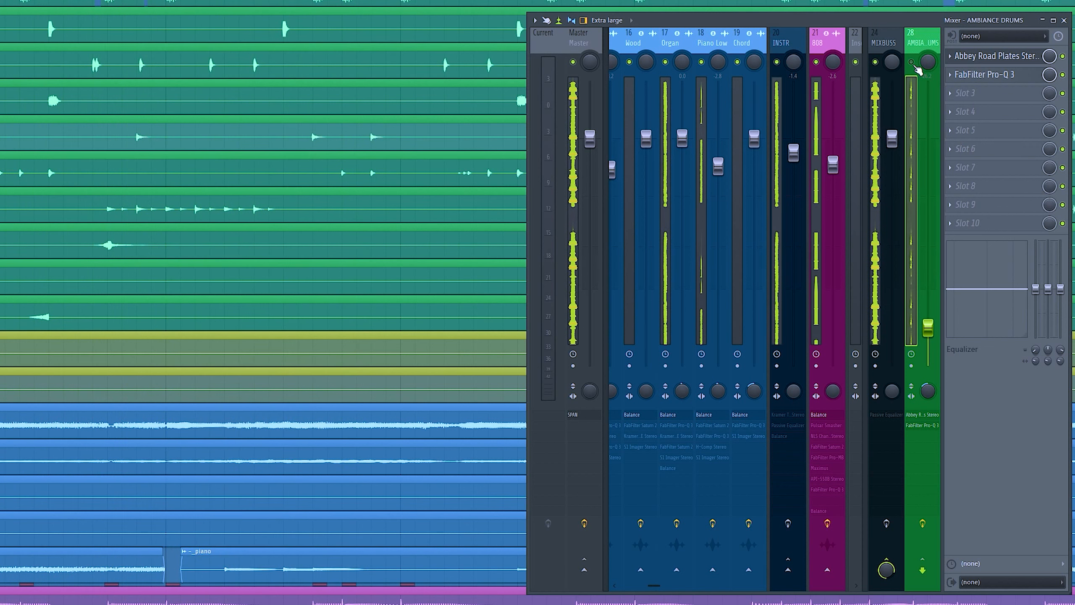
pyautogui.press('space')
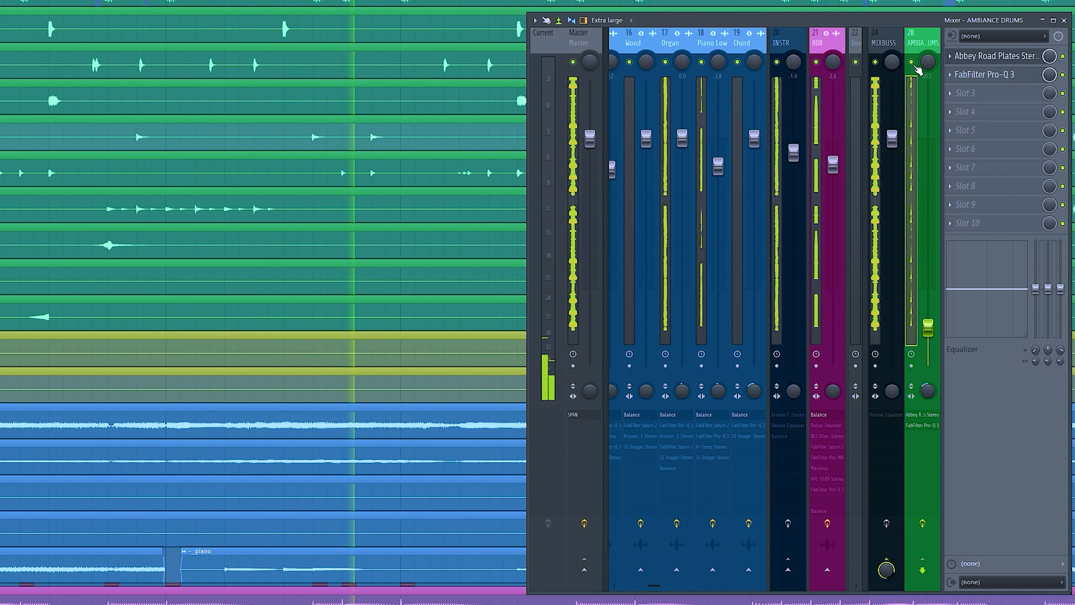
pyautogui.press('space')
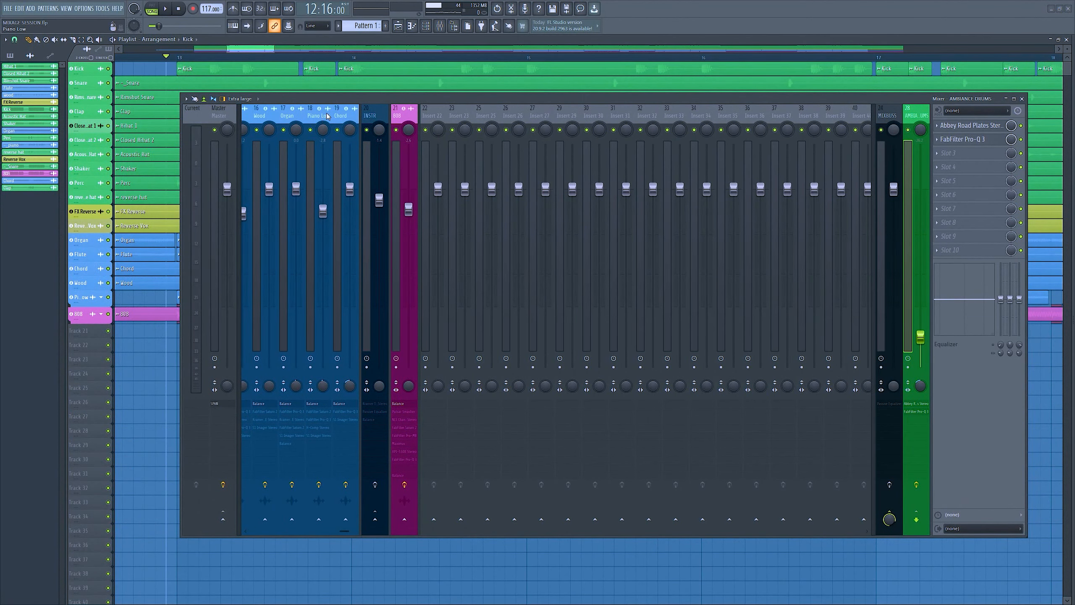
# Show the individual drum tracks at the start of the mixer.
pyautogui.scroll(6, 326, 115)
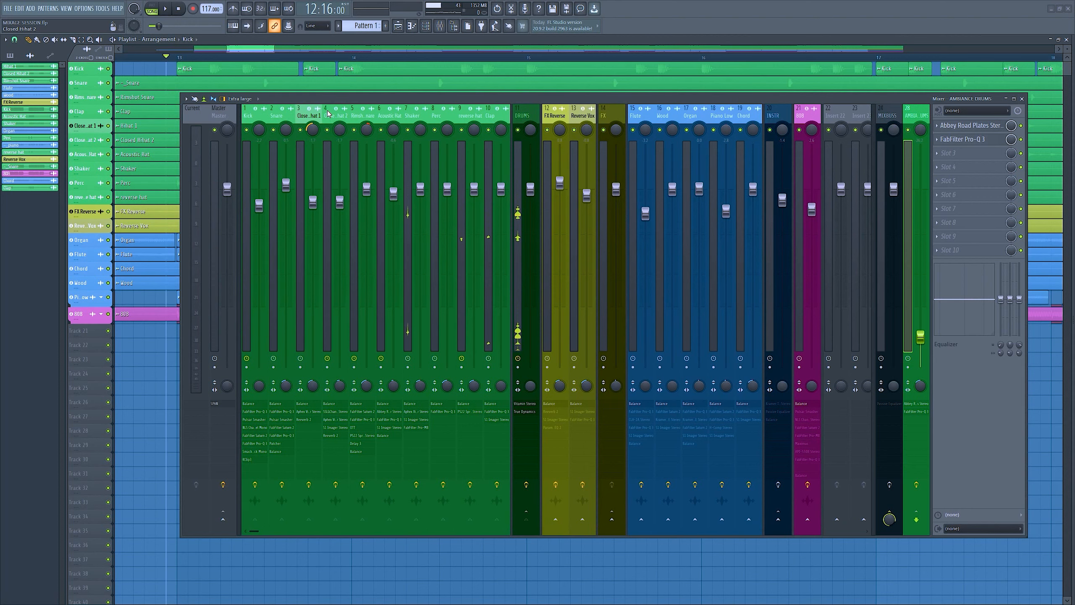